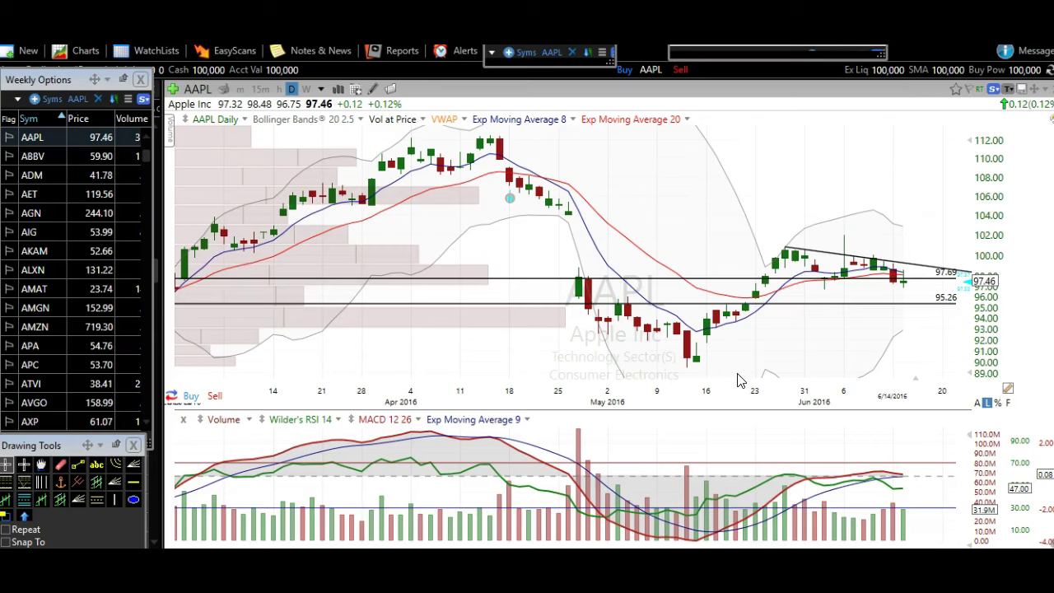
- Examine the AAPL daily chart's recent candles against the descending trend line and the 97.69 and 95.26 horizontal levels
click(740, 357)
key(alt+Tab)
scroll(679, 381, up, 4)
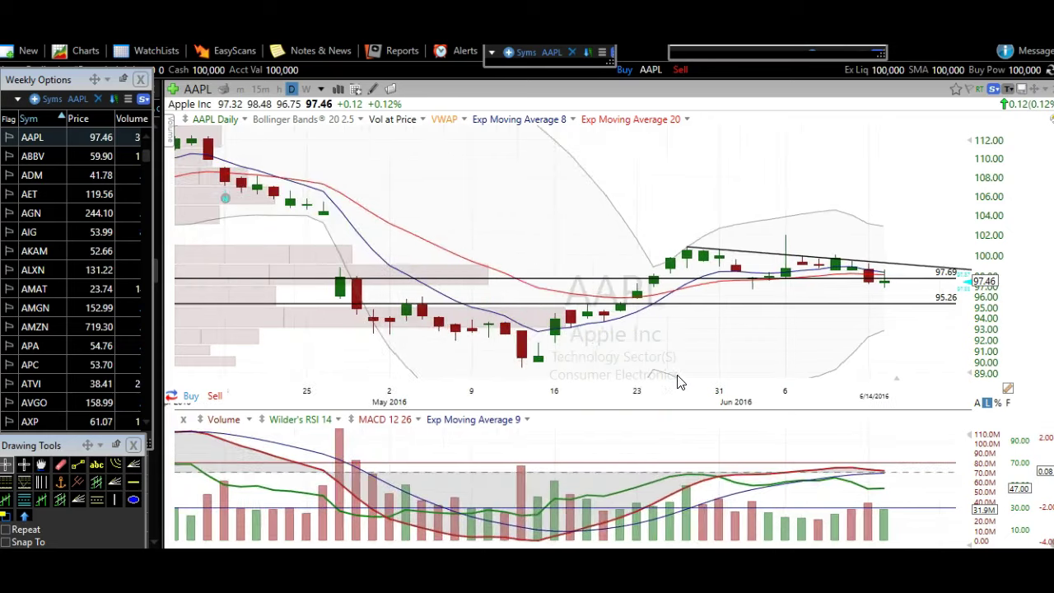
scroll(679, 381, up, 3)
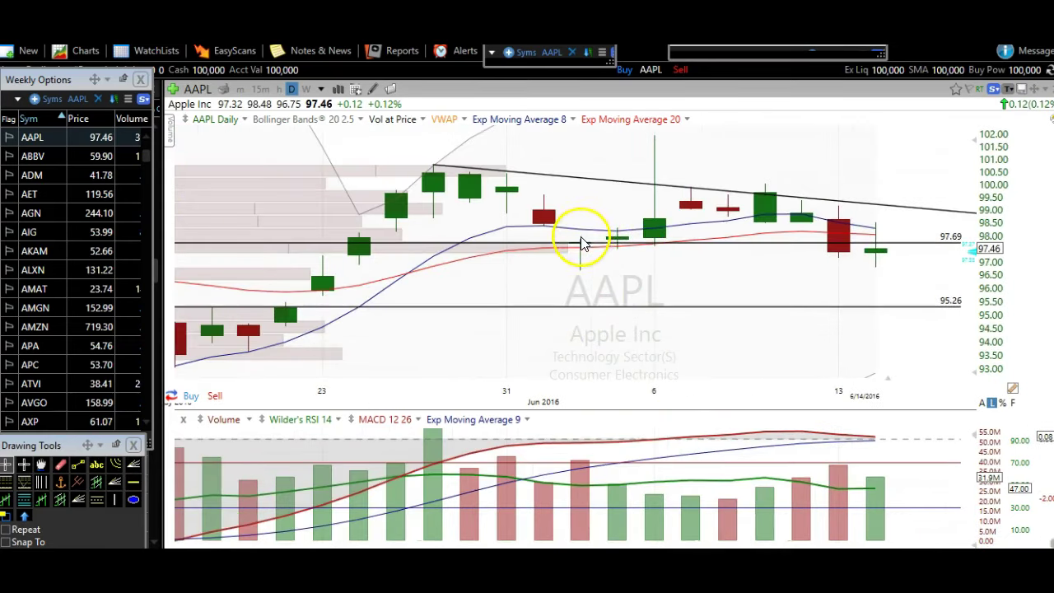
mouse_move(574, 250)
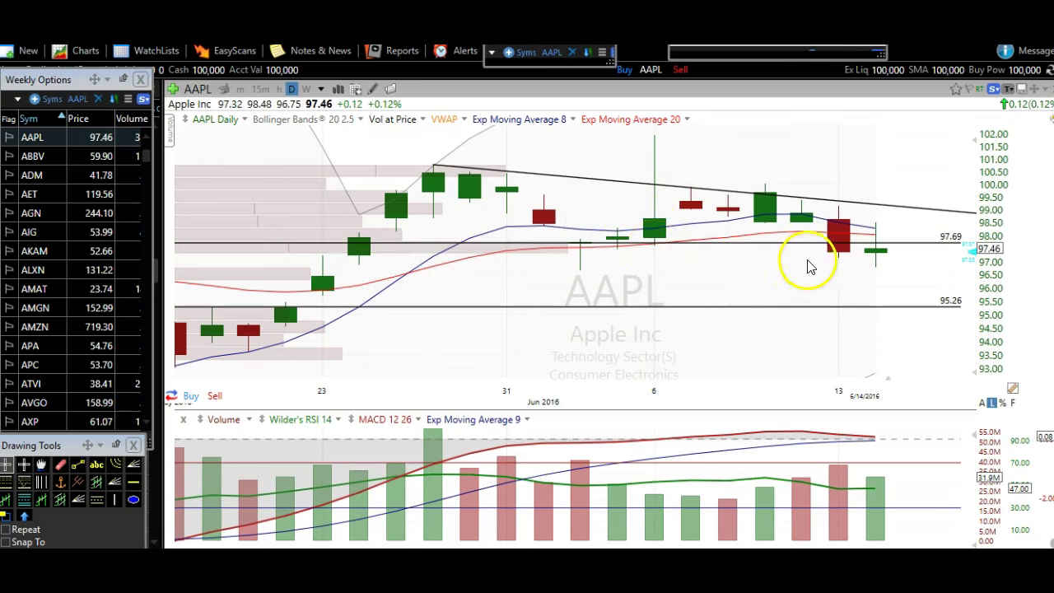
scroll(810, 262, down, 2)
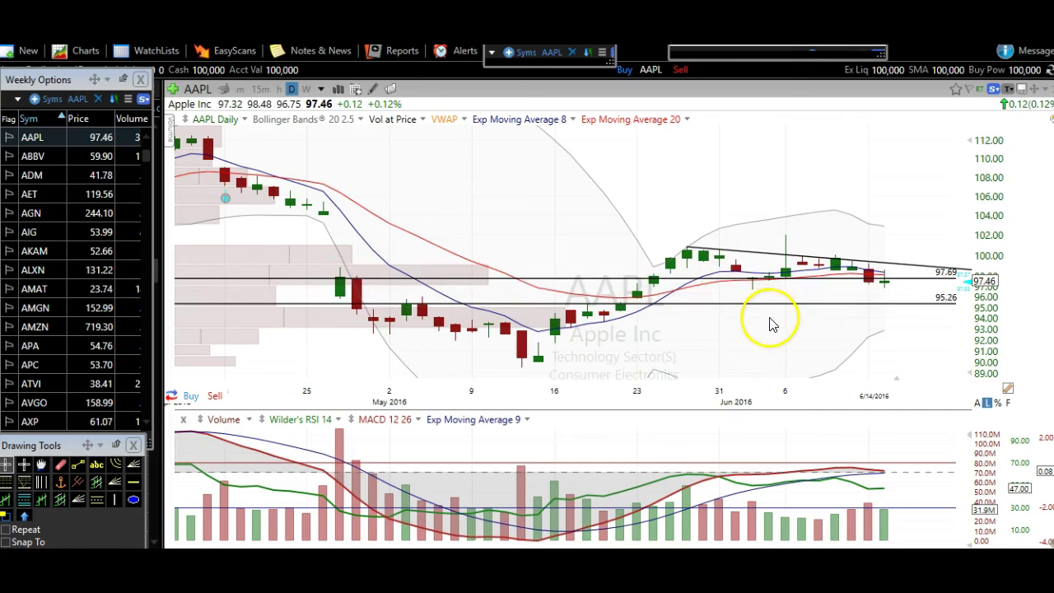
scroll(759, 296, up, 2)
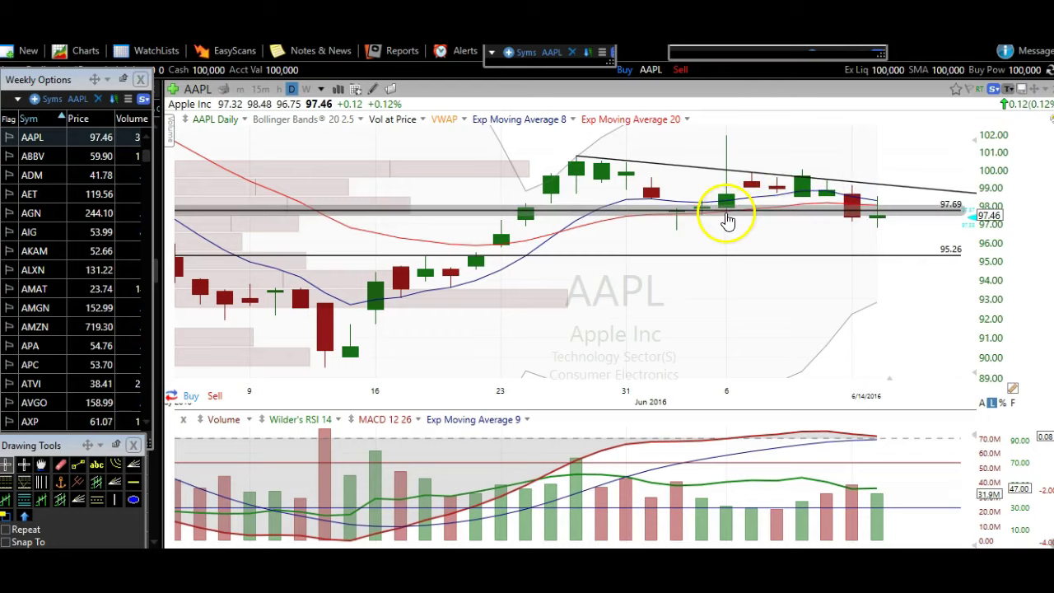
scroll(717, 221, down, 2)
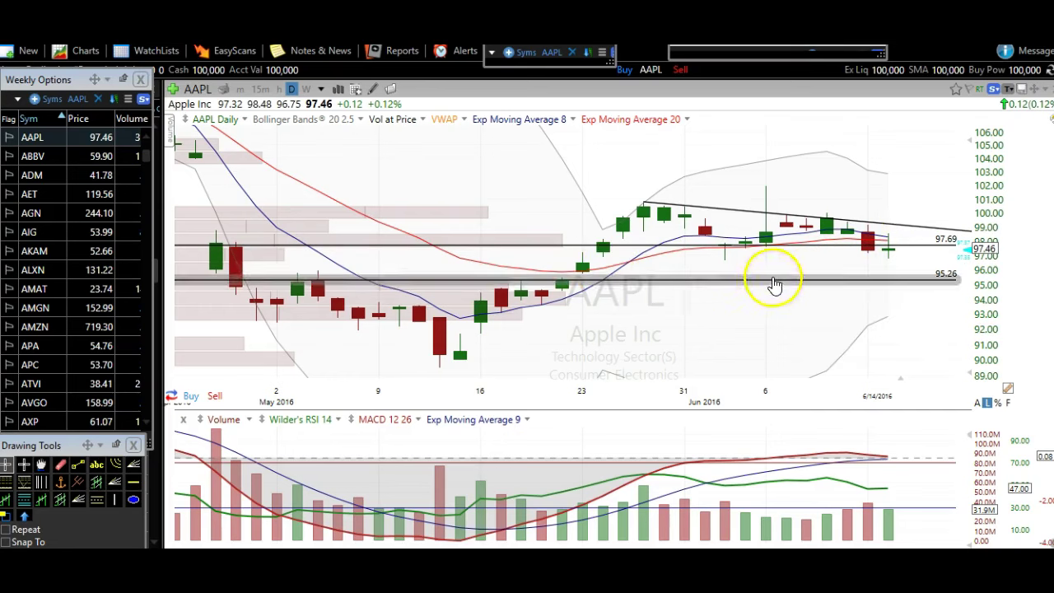
mouse_move(775, 284)
- Change the chart symbol to NFLX
text(fn)
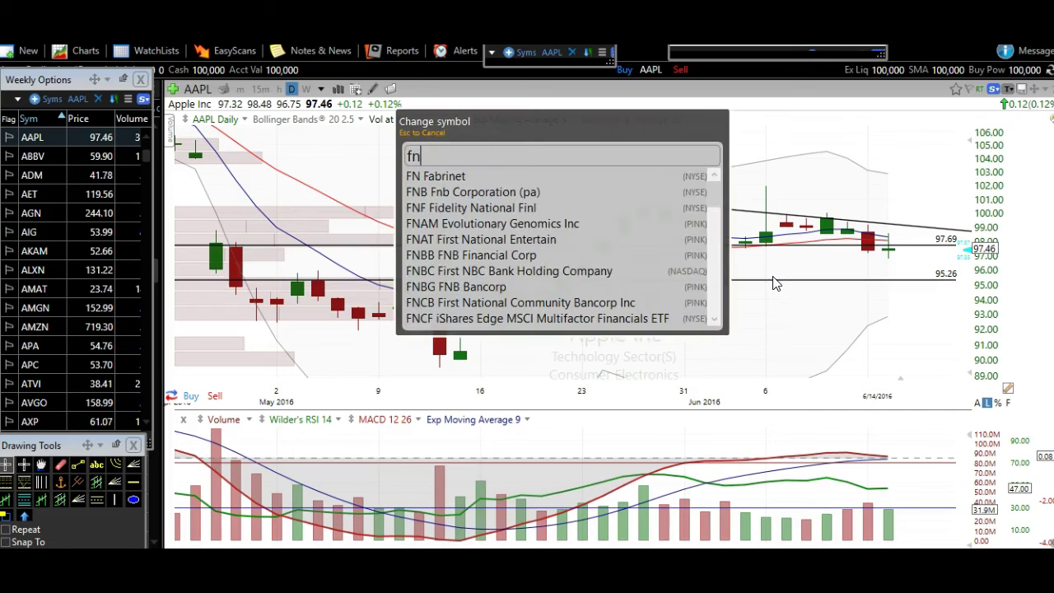
key(BackSpace)
key(BackSpace)
text(nflx)
key(Return)
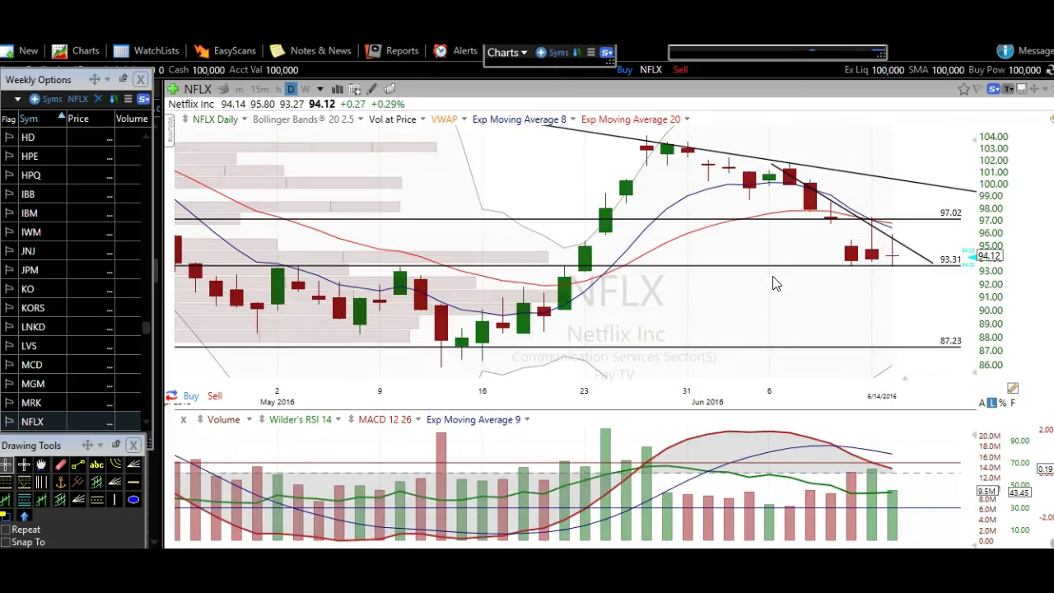
- Examine the NFLX daily chart's descending trend lines and the 97.02, 93.31 and 87.23 horizontal levels, from the February lows to mid-June
scroll(774, 283, down, 3)
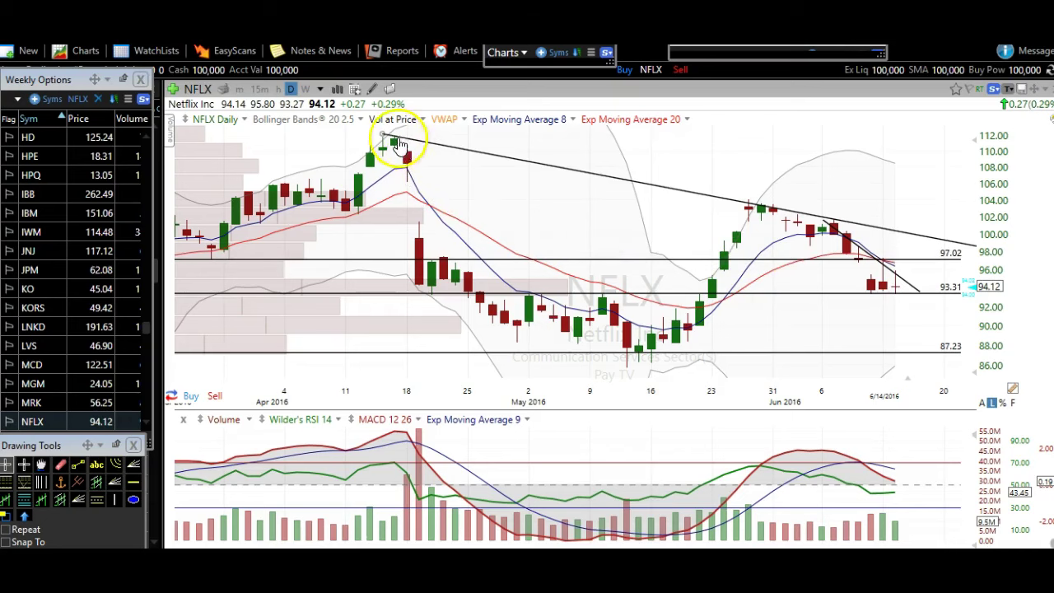
mouse_move(400, 136)
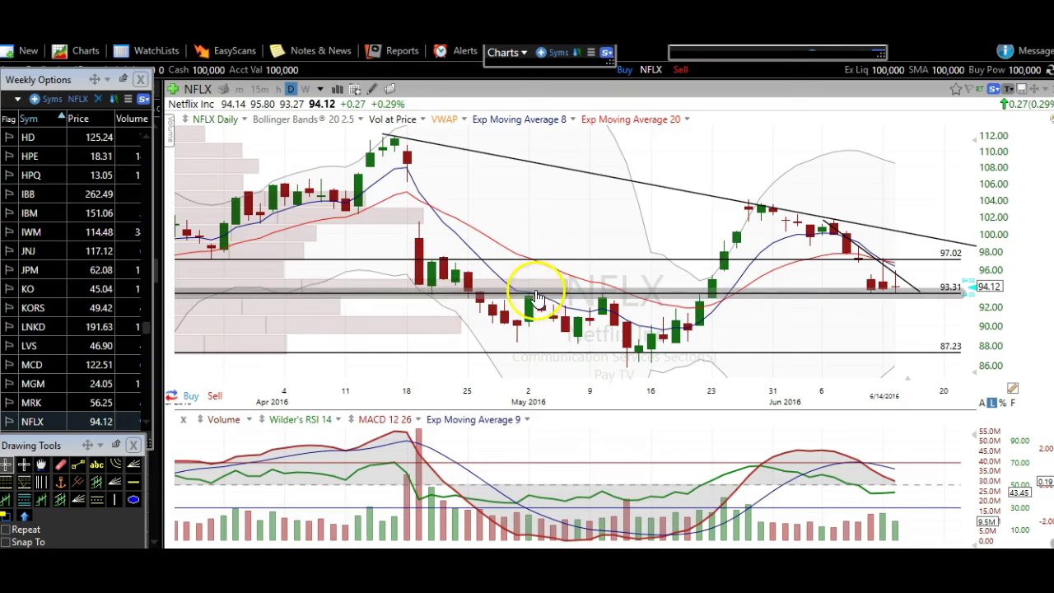
mouse_move(550, 296)
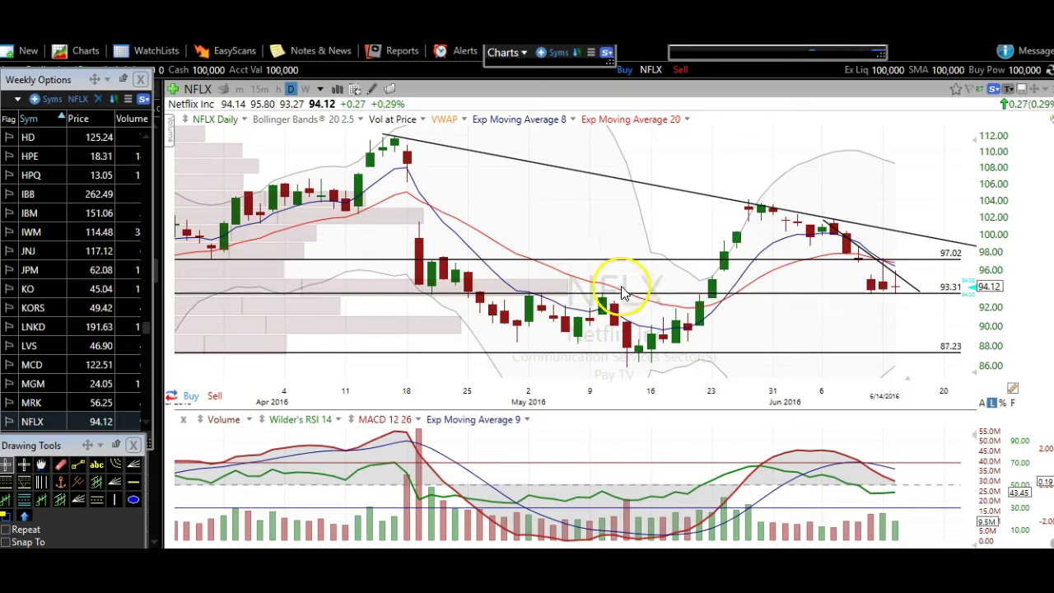
mouse_move(702, 305)
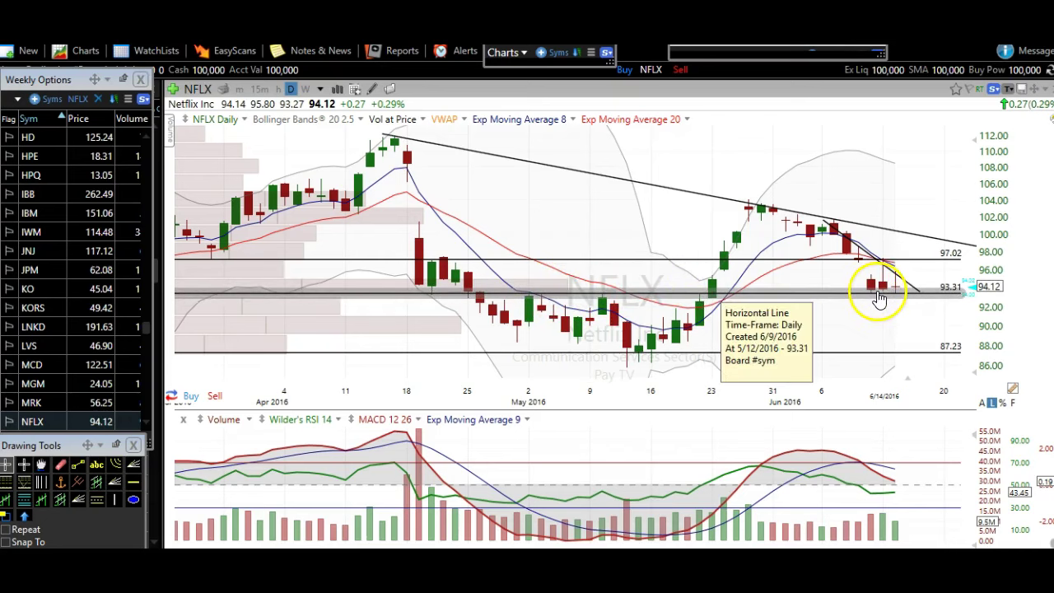
scroll(895, 310, up, 3)
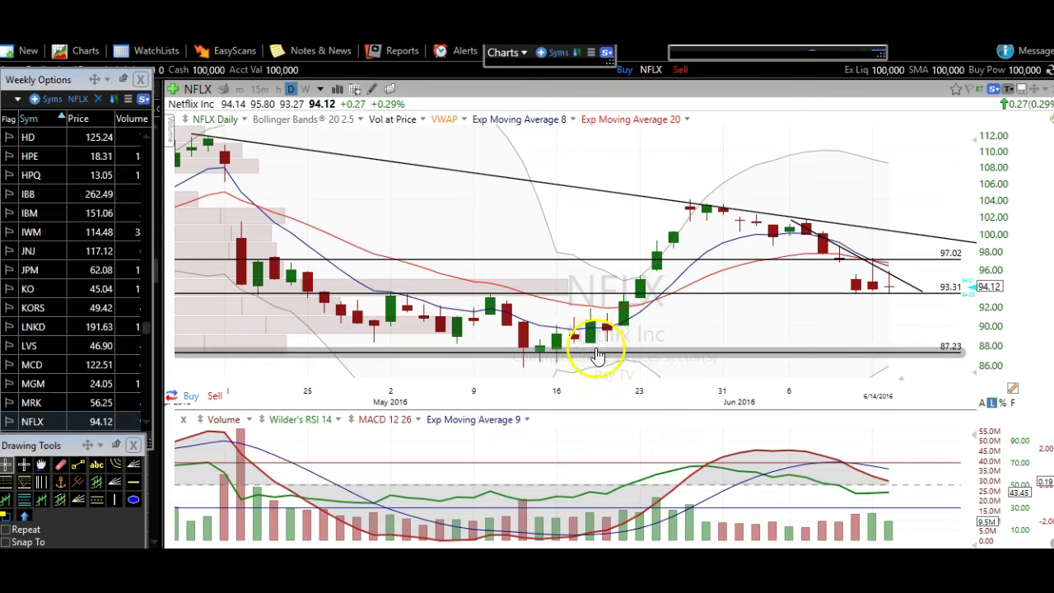
scroll(823, 337, down, 2)
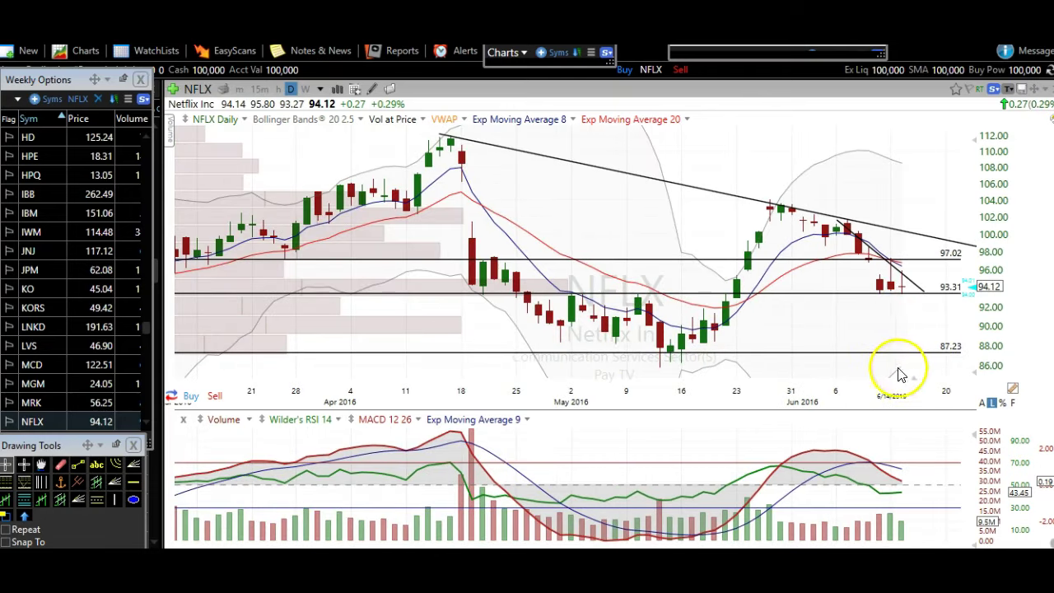
scroll(898, 370, down, 3)
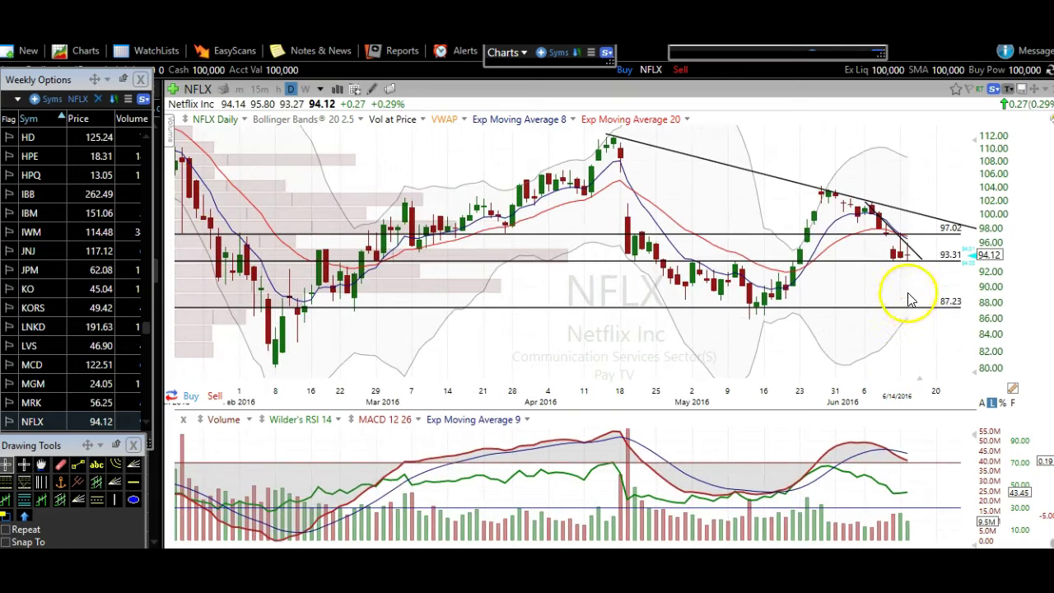
mouse_move(918, 317)
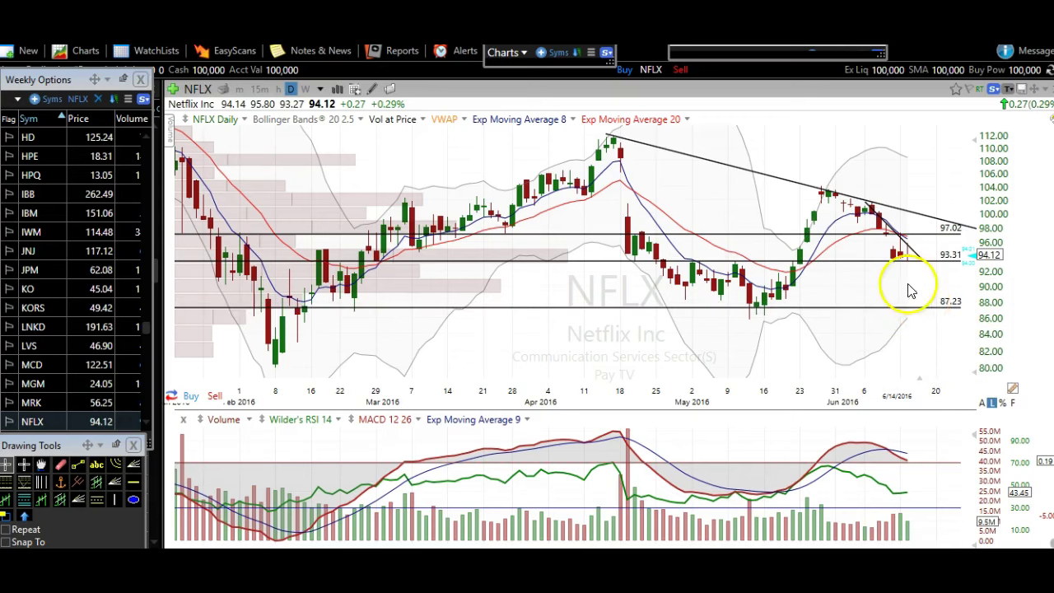
- Set the NFLX chart to the 15-minute time frame and follow the descending trend line from the June 7 high
click(260, 91)
scroll(581, 203, down, 6)
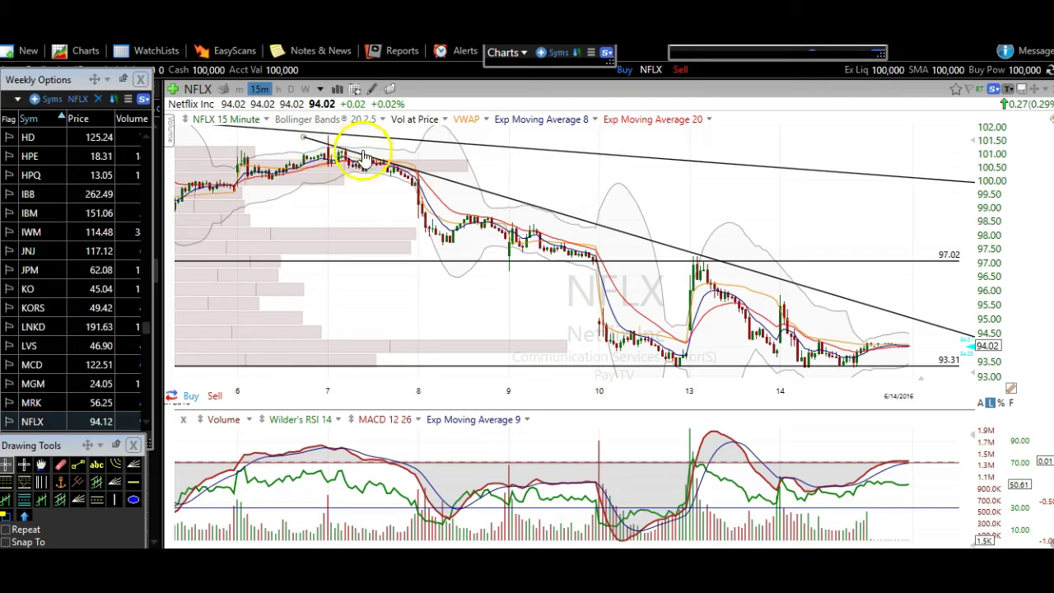
drag(363, 156, 331, 143)
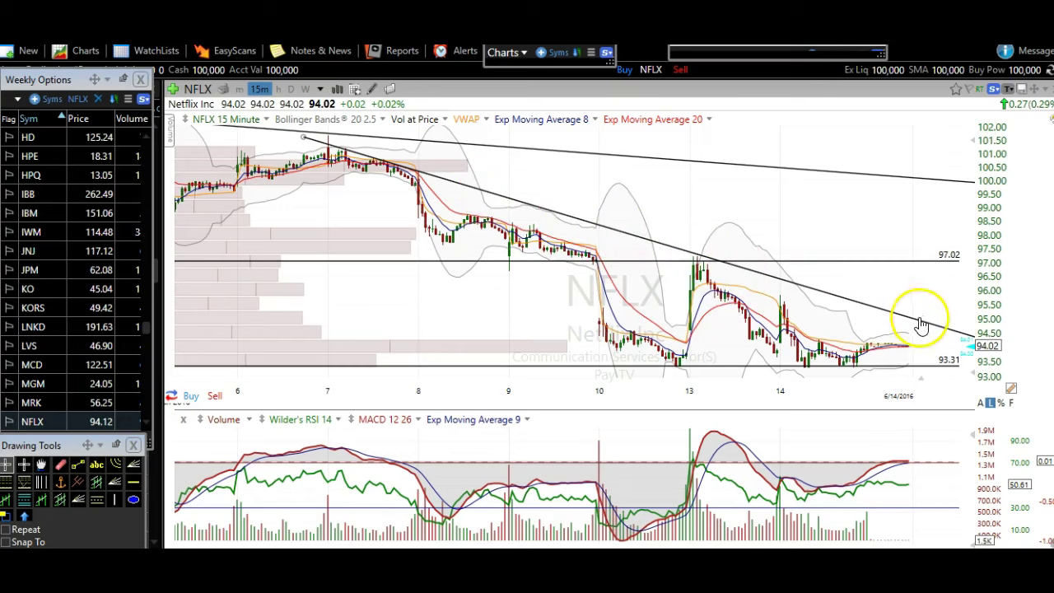
scroll(750, 329, down, 1)
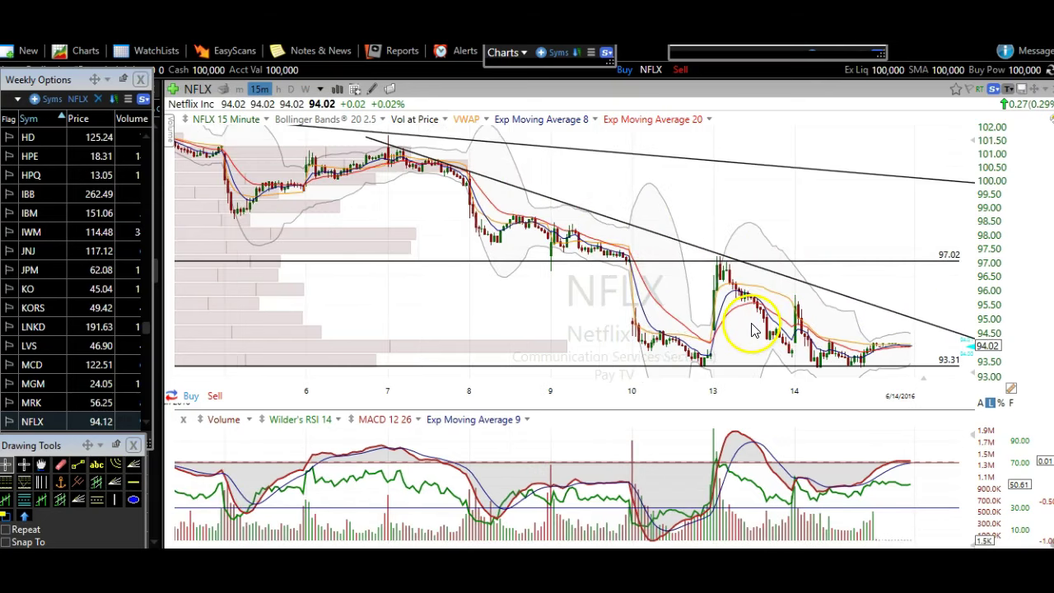
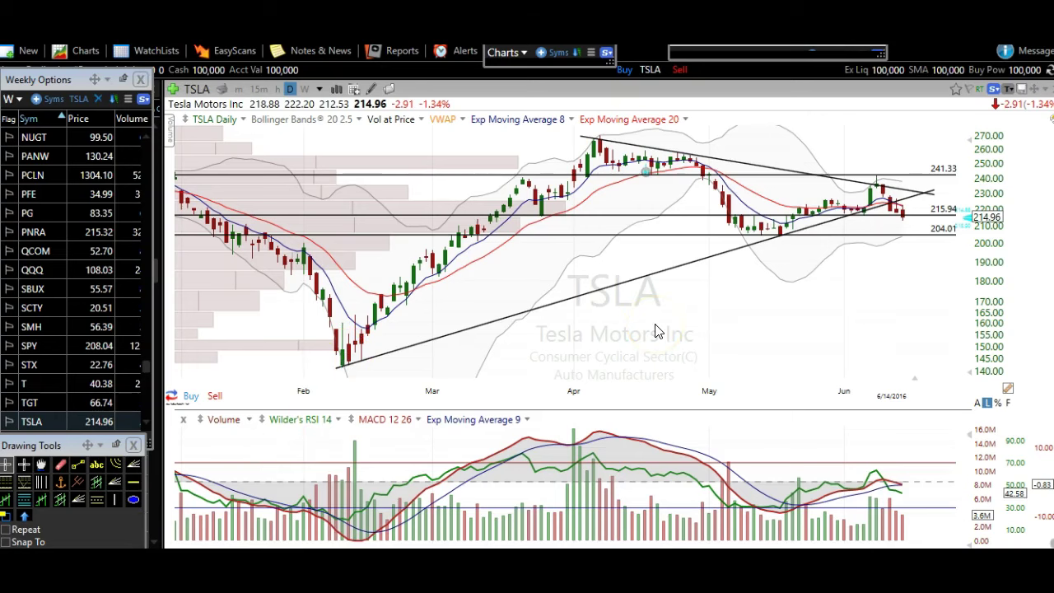
- Examine the TSLA daily chart's rising trend line from the February low and the latest candles around the 215.94 level
scroll(656, 330, down, 2)
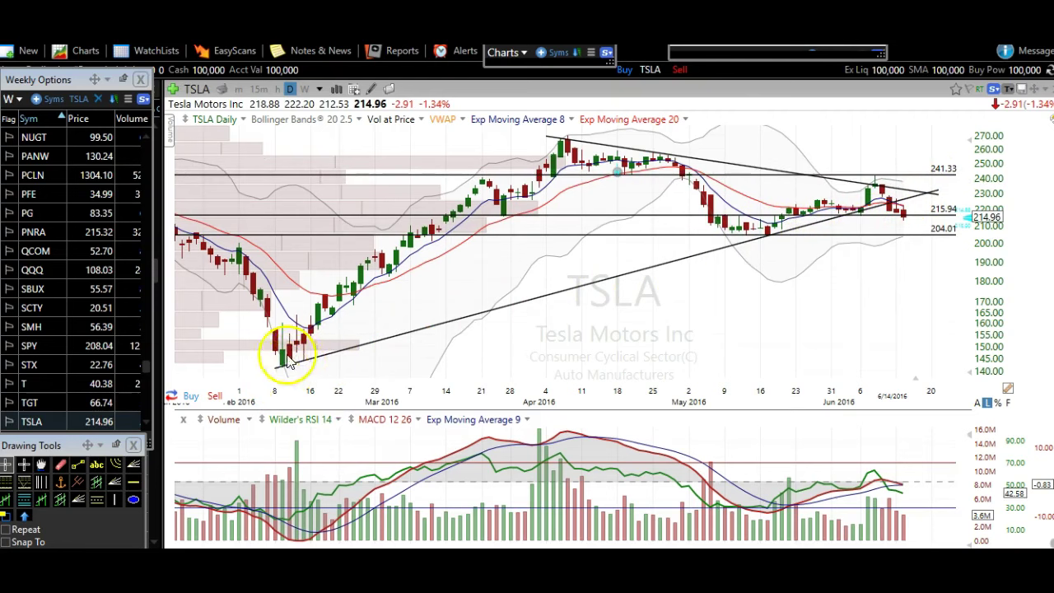
scroll(717, 313, up, 2)
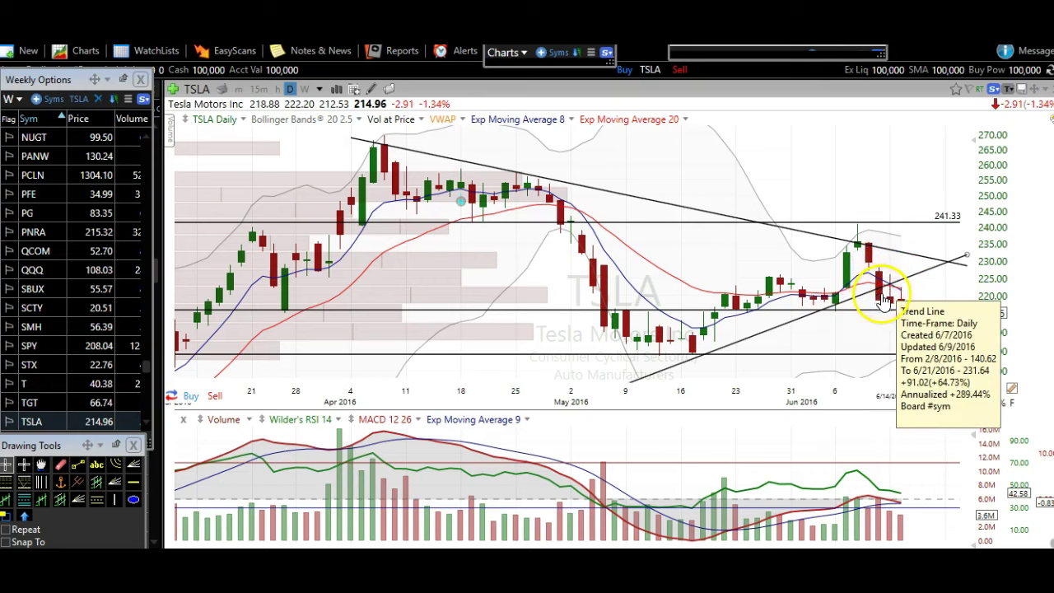
drag(881, 303, 880, 299)
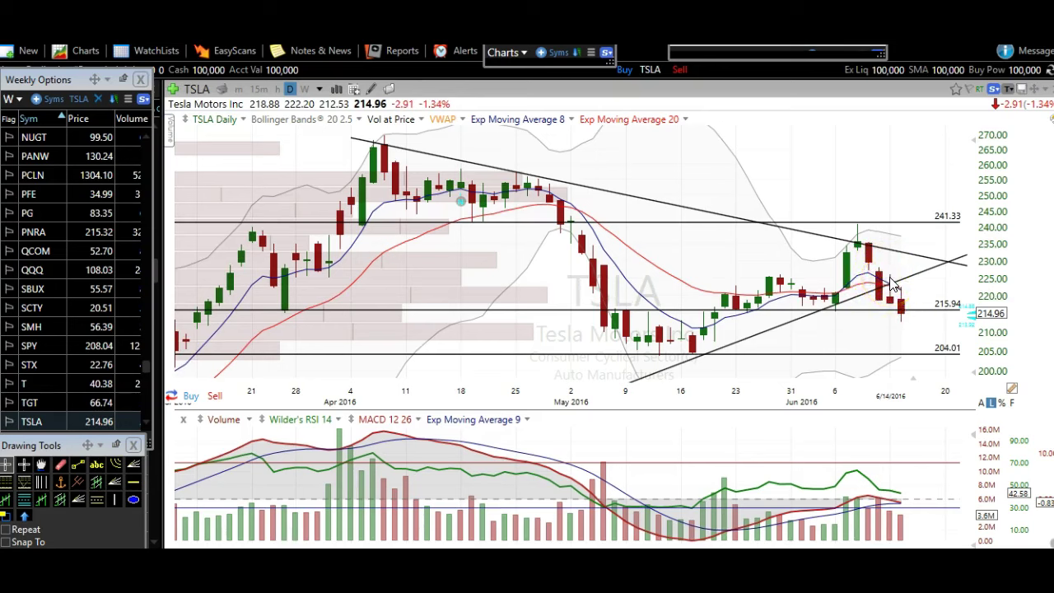
scroll(872, 330, up, 2)
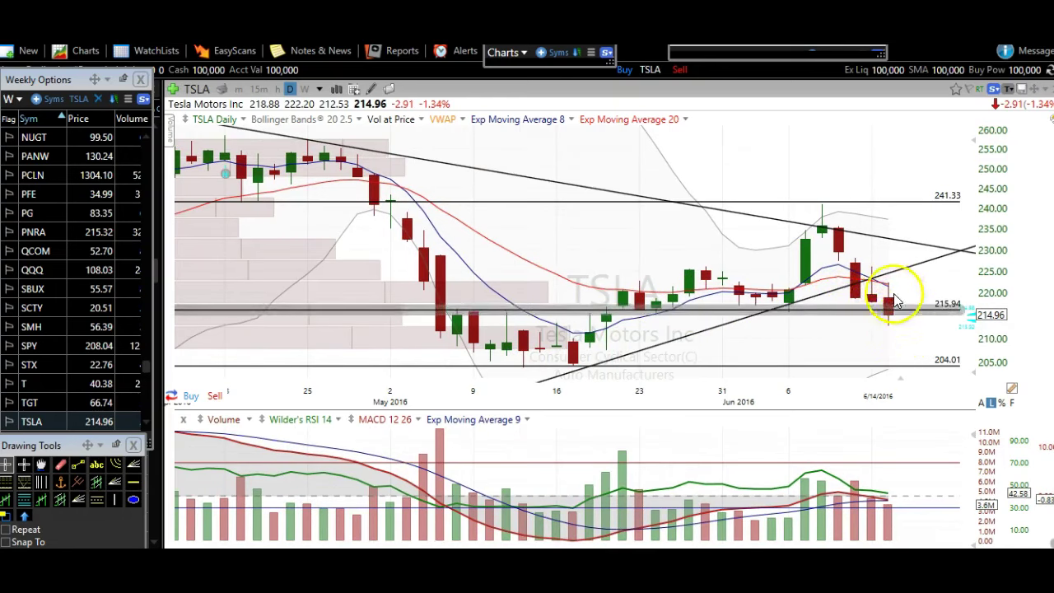
scroll(714, 332, down, 2)
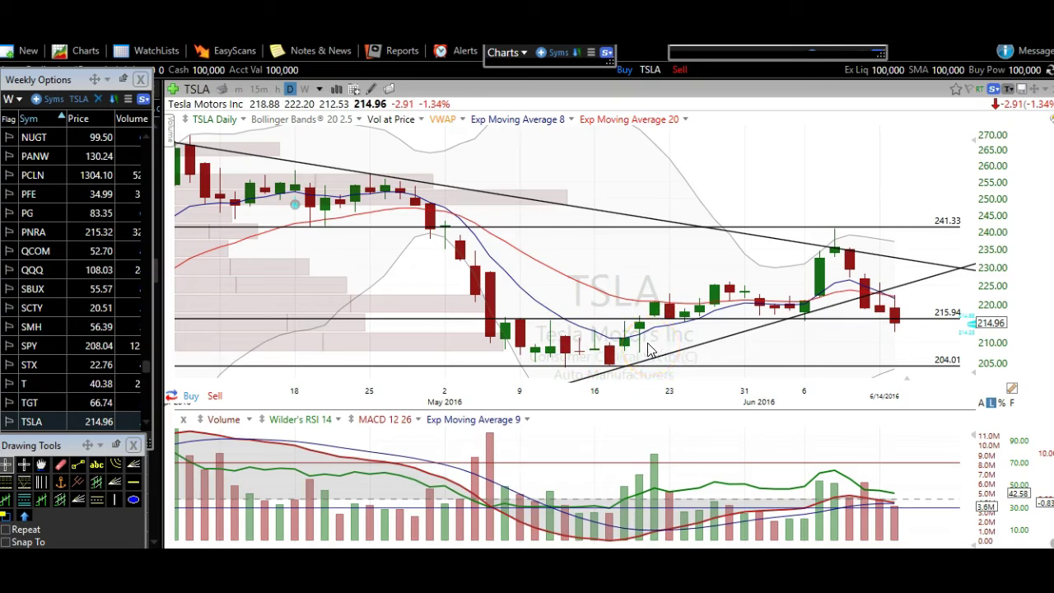
- Inspect the price data of TSLA's 5/17/16 candle and the details of the 204.01 horizontal line
click(609, 357)
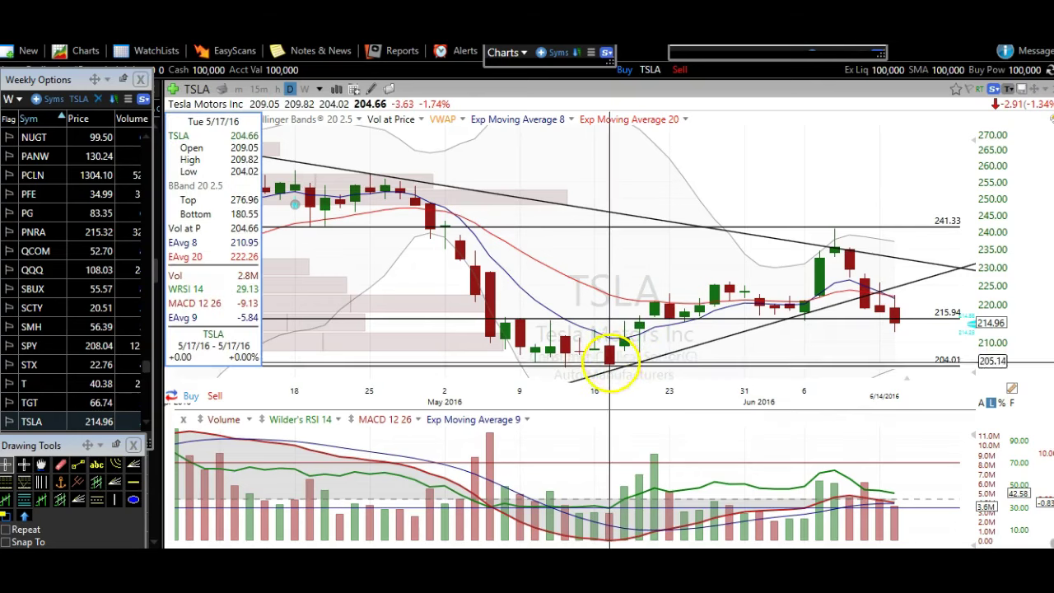
drag(609, 360, 610, 362)
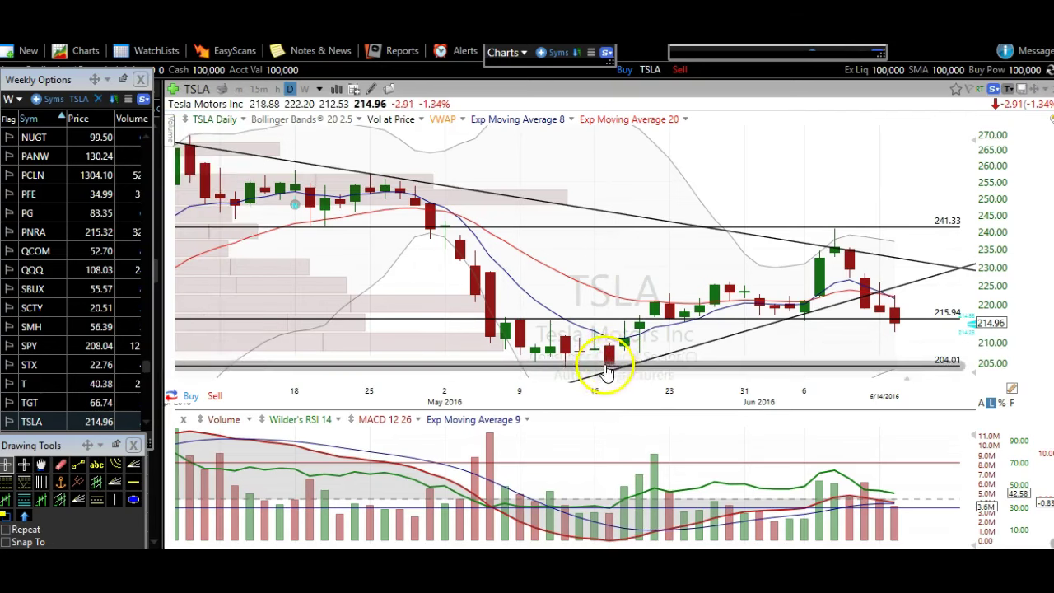
mouse_move(610, 372)
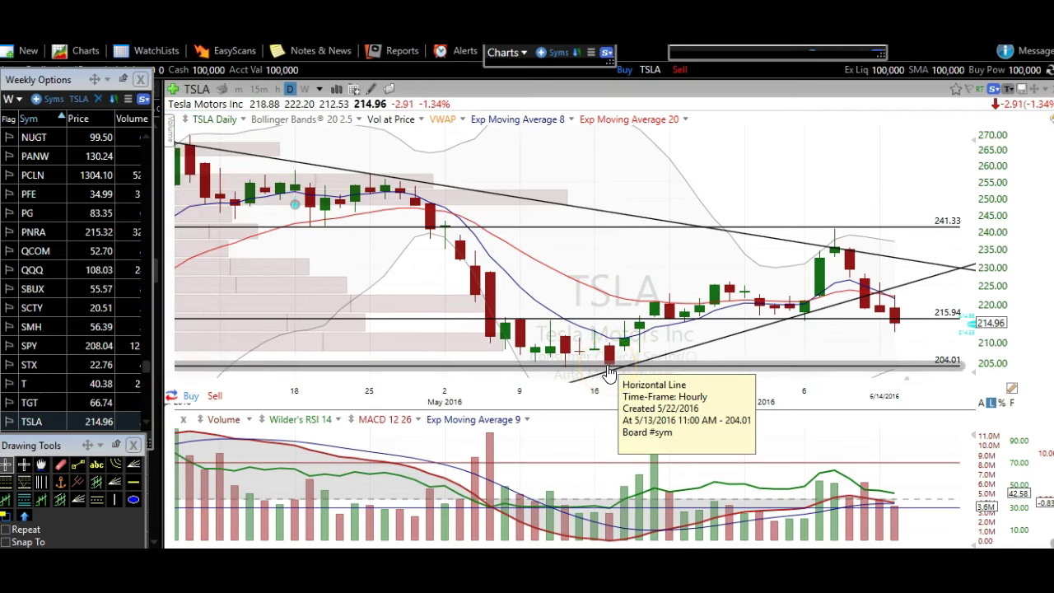
click(651, 346)
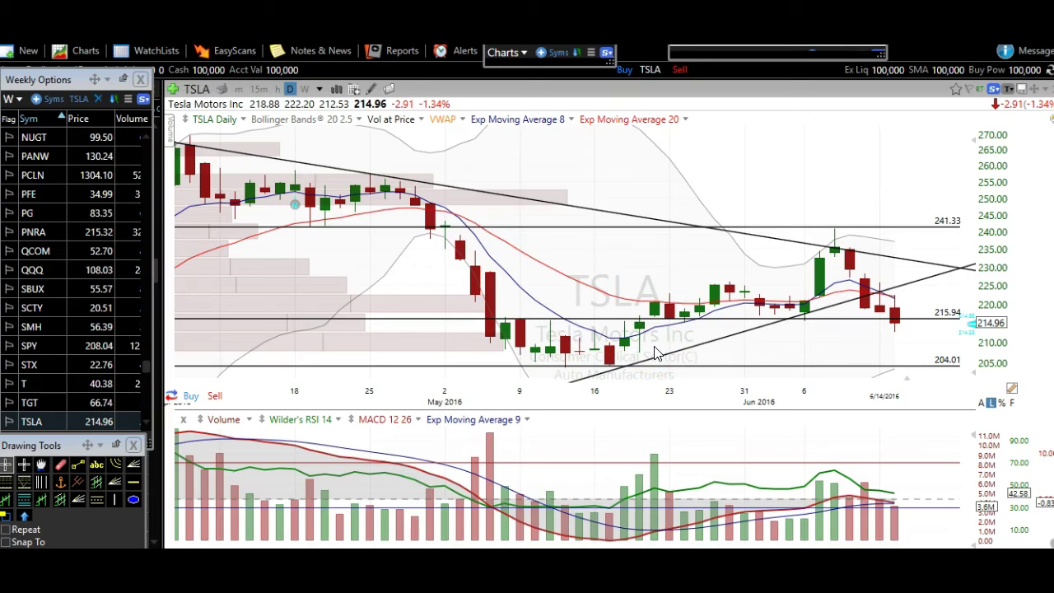
- Change the chart symbol to TWTR
text(twtr)
key(Return)
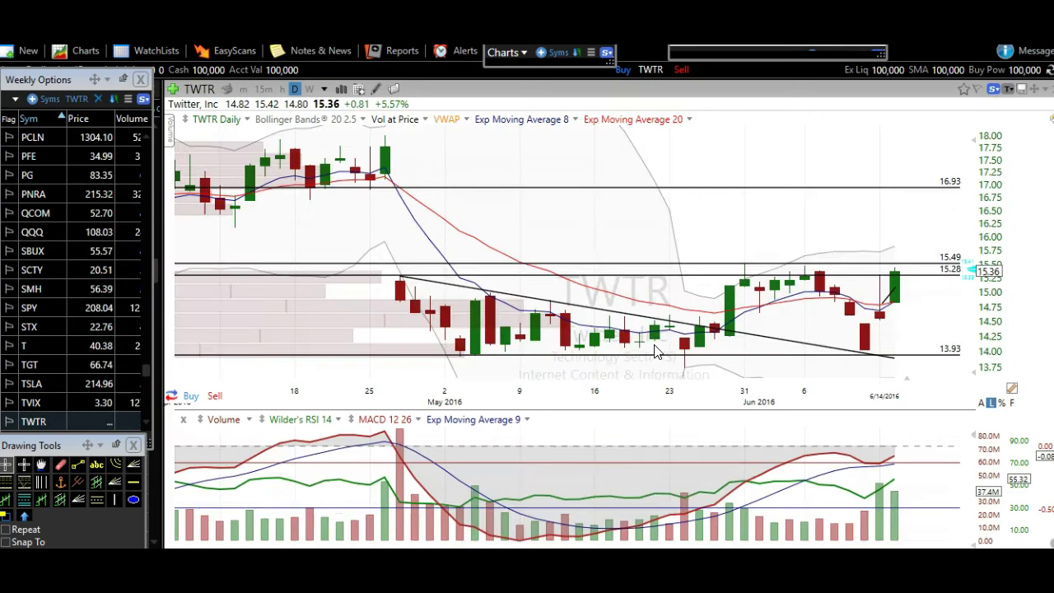
click(640, 290)
- Examine the TWTR daily chart's latest candles against the 15.28 and 15.49 levels and the descending trend line from late April
scroll(640, 294, up, 2)
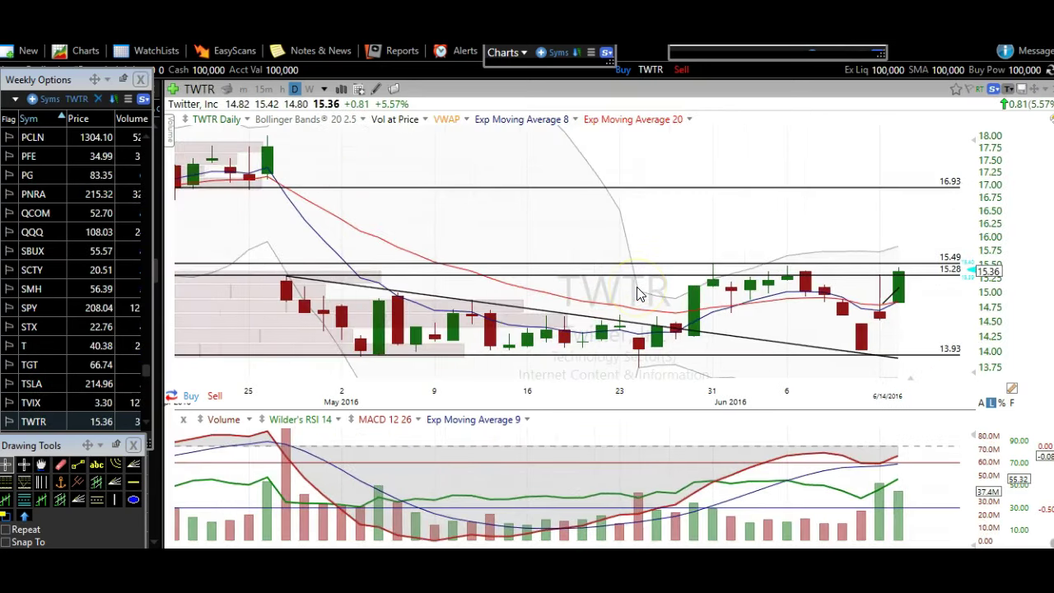
drag(856, 331, 880, 294)
scroll(879, 295, up, 2)
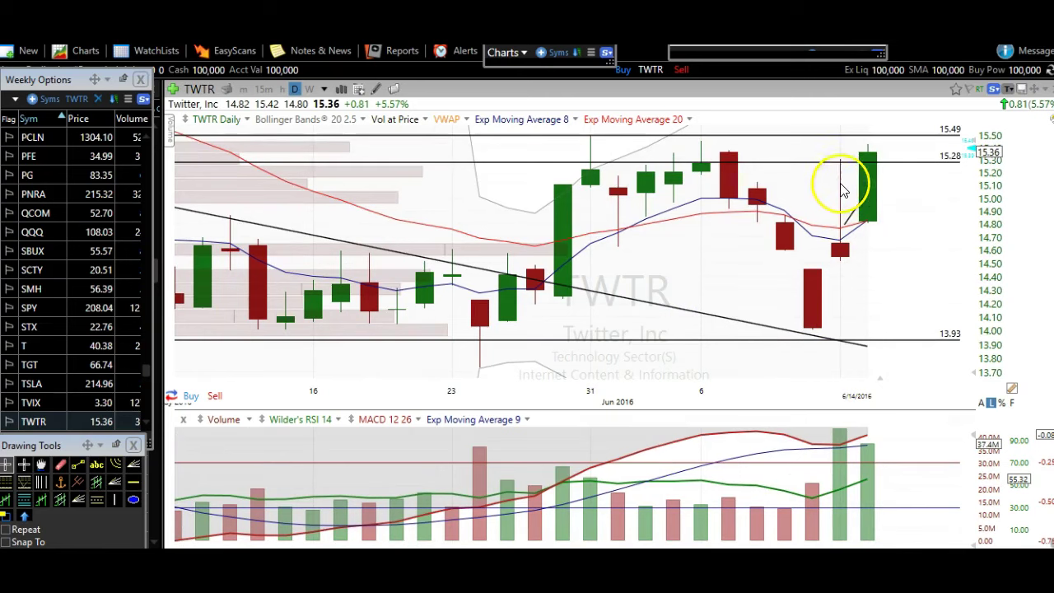
scroll(841, 194, up, 1)
scroll(841, 194, down, 3)
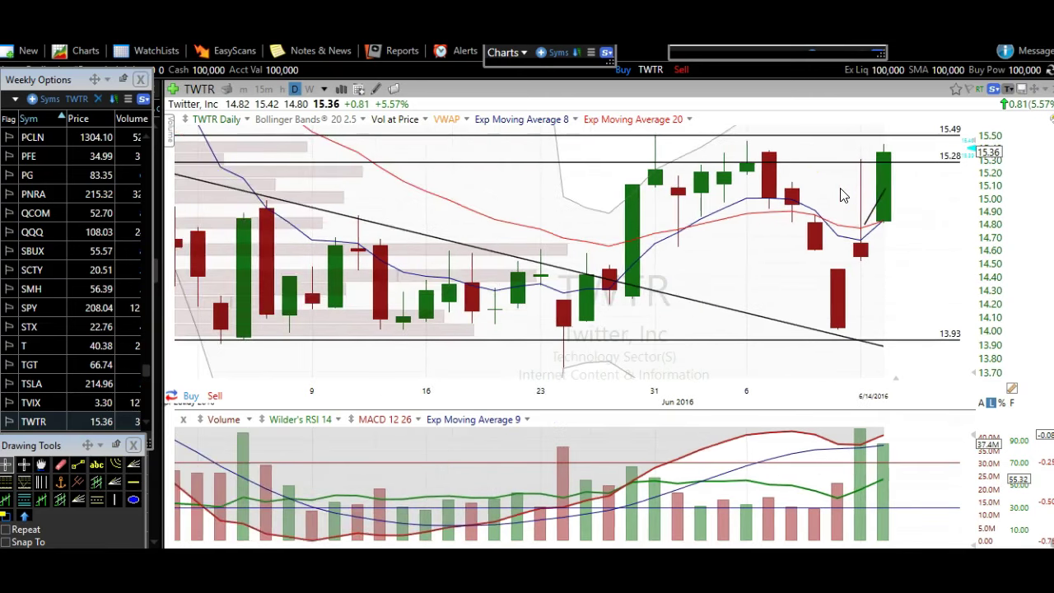
drag(384, 230, 214, 282)
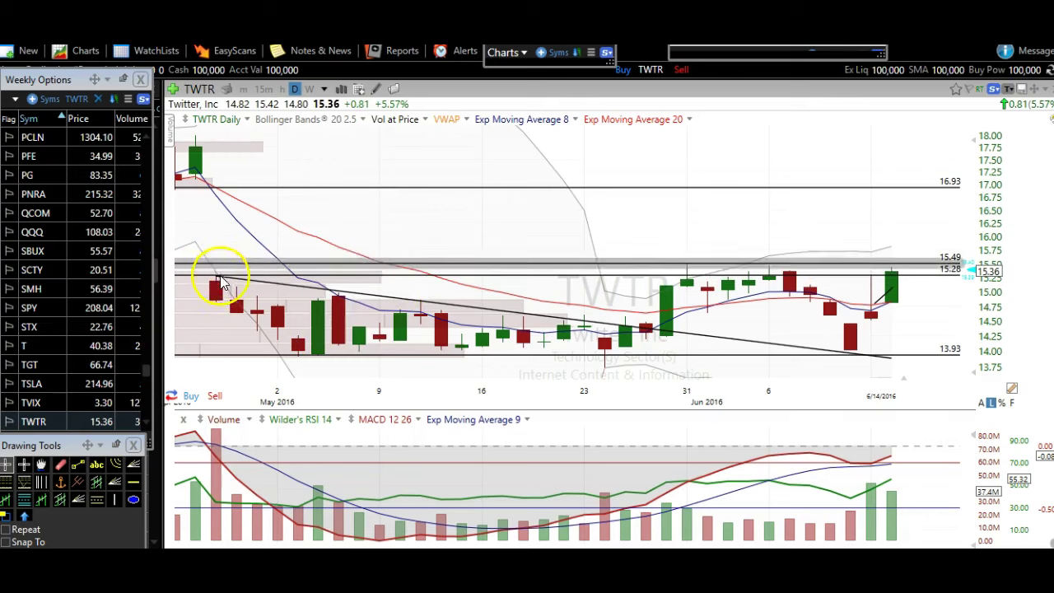
scroll(571, 285, up, 3)
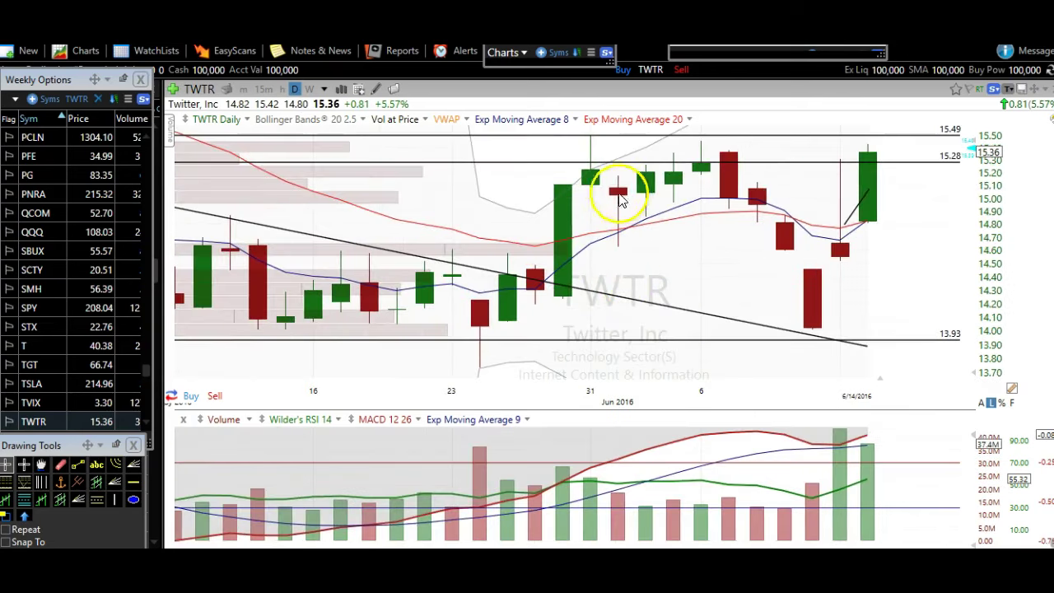
- Examine the TWTR daily chart around the 15.28 and 15.49 levels and the late-April price gap up to the 16.93 level
mouse_move(586, 168)
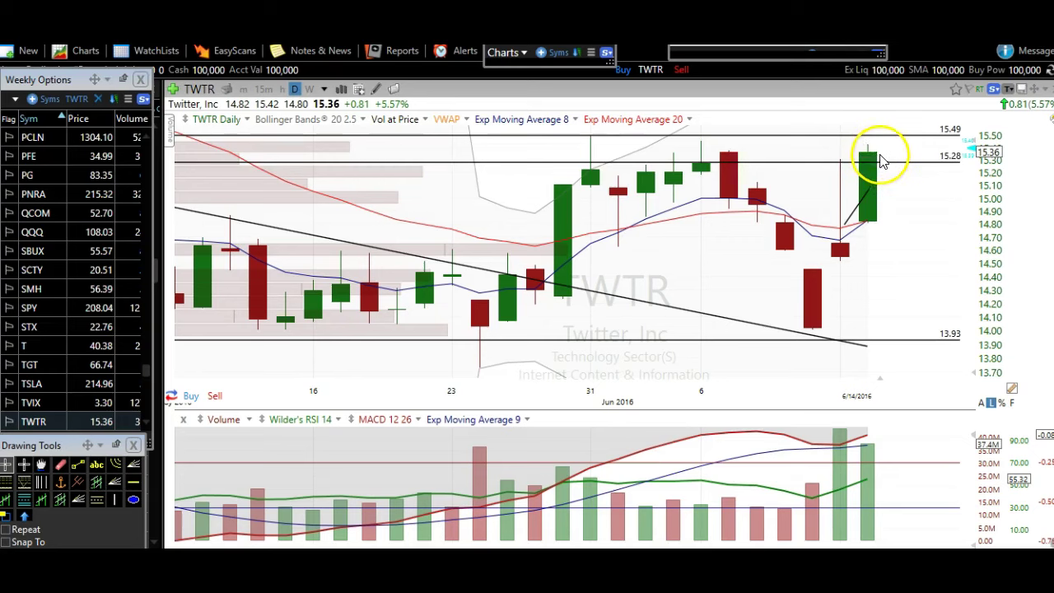
scroll(864, 158, down, 2)
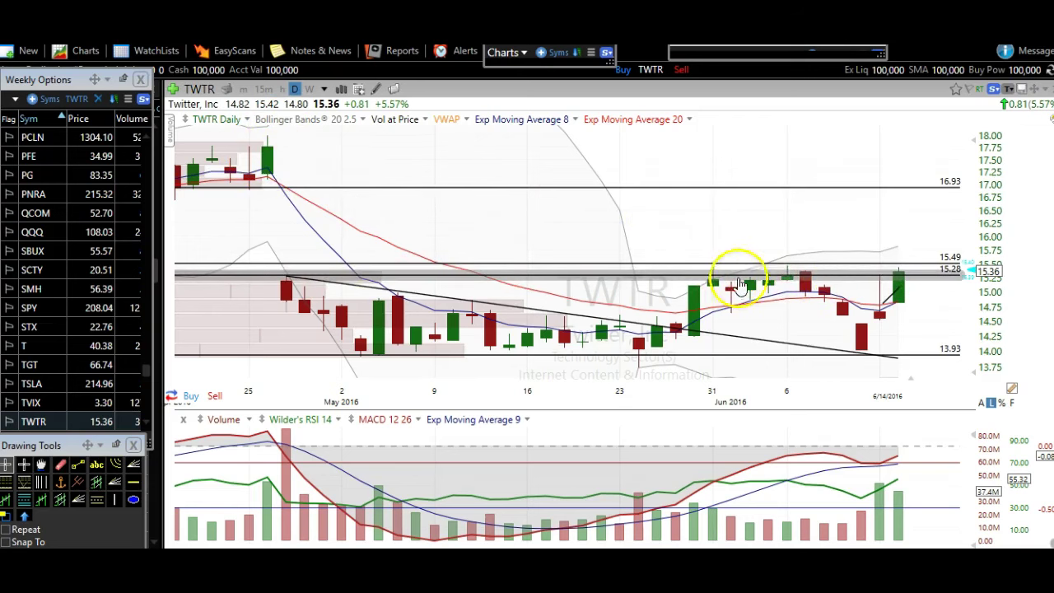
scroll(828, 280, up, 2)
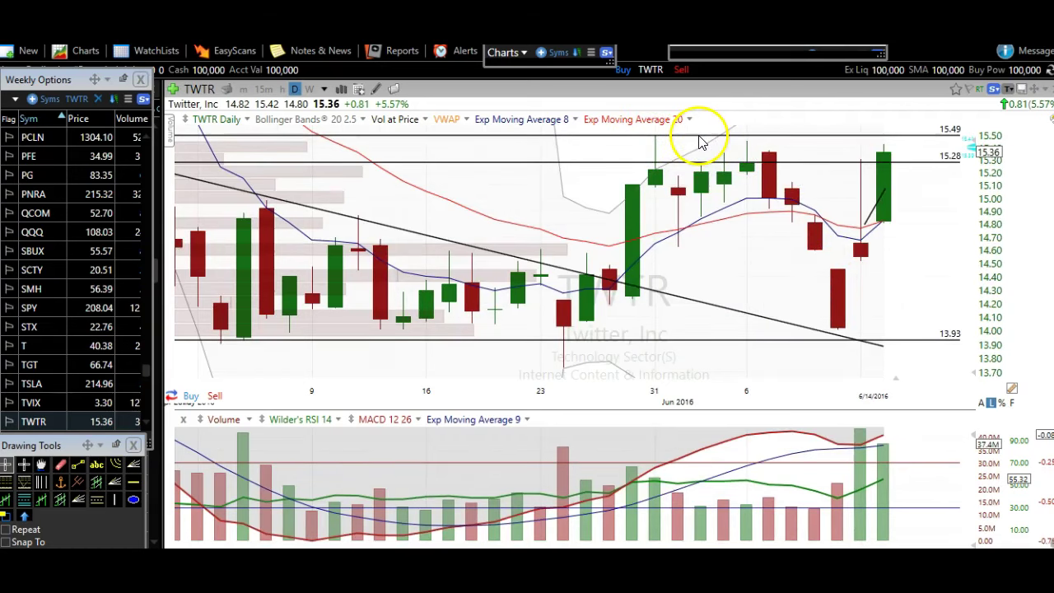
scroll(700, 141, down, 2)
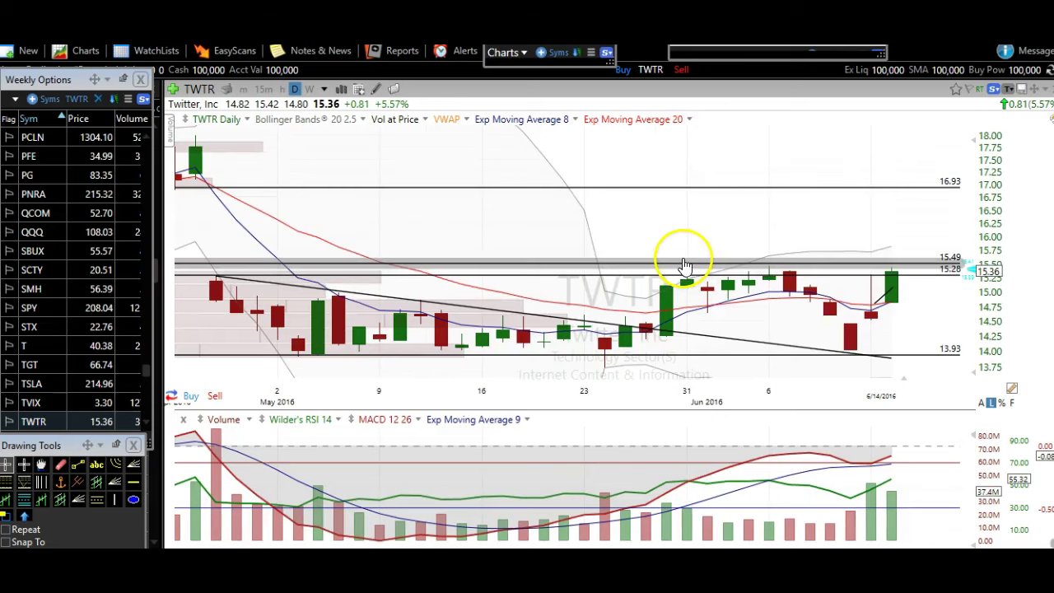
mouse_move(694, 274)
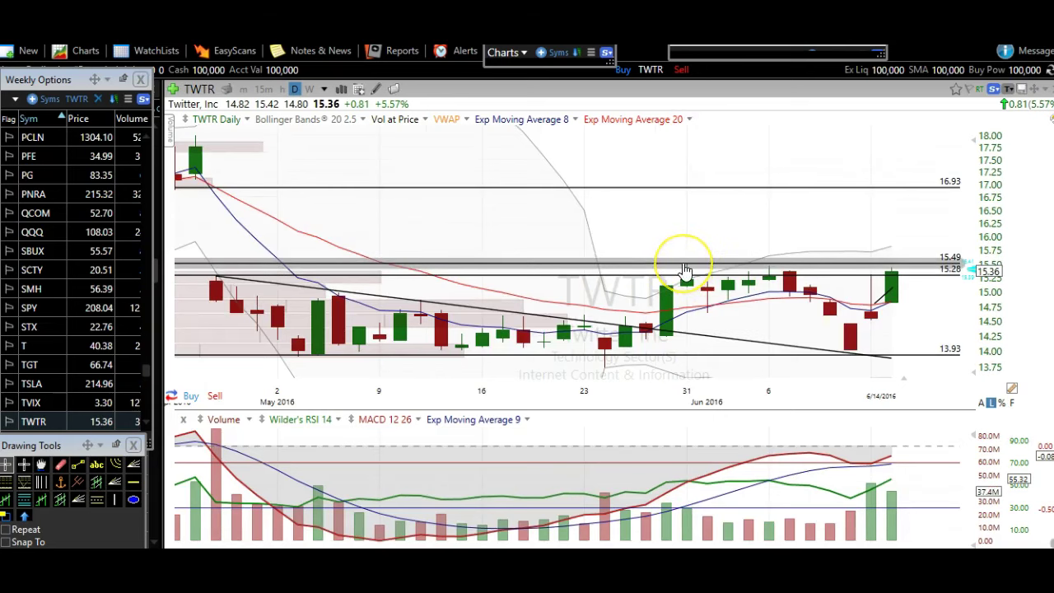
scroll(685, 272, down, 2)
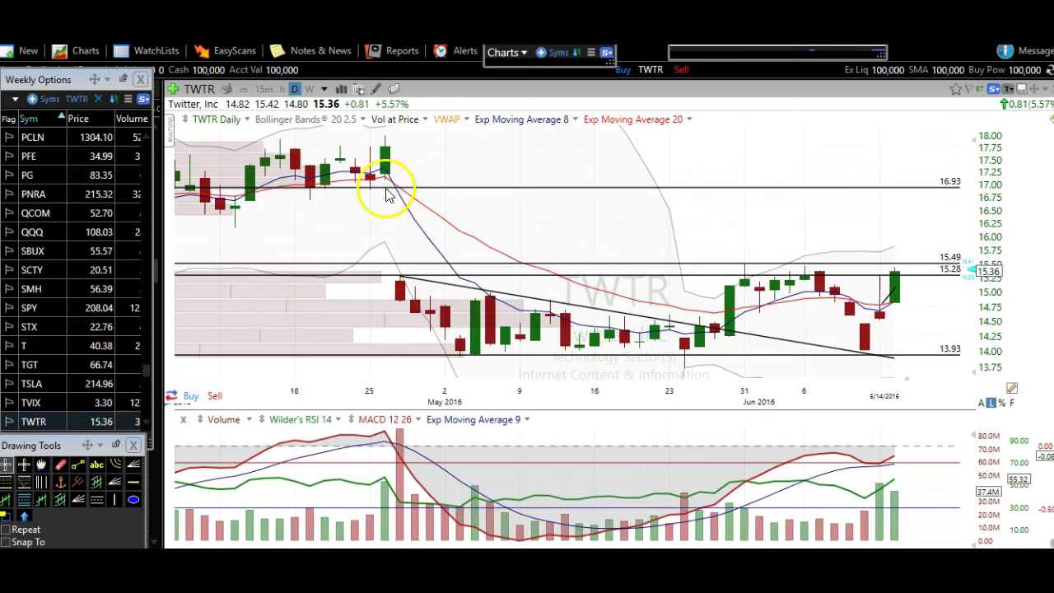
scroll(416, 195, down, 2)
mouse_move(418, 199)
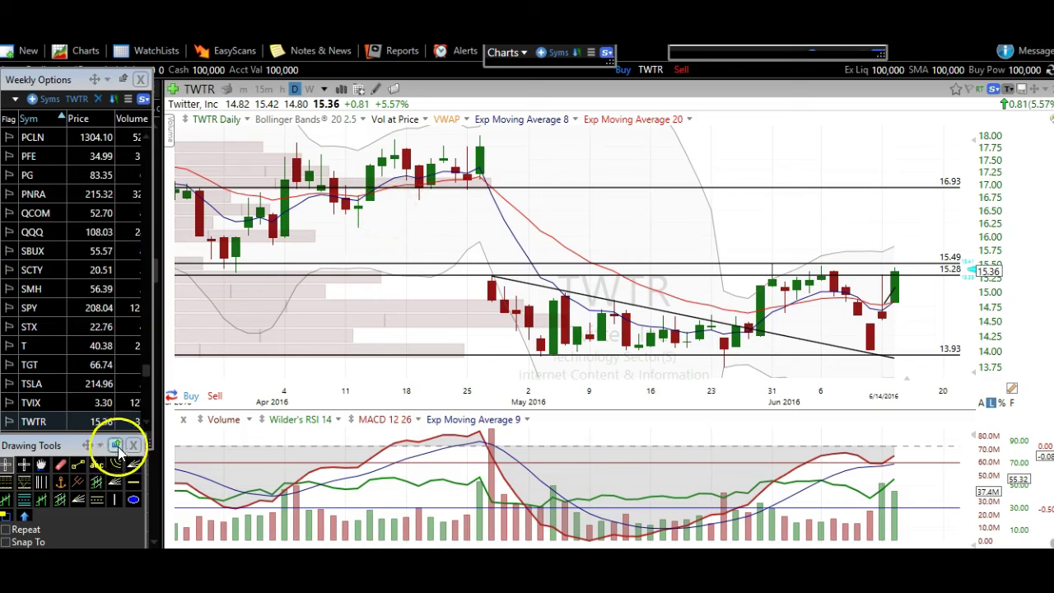
- Draw a horizontal line at about 16.41 on the TWTR daily chart, near the mid-April candle lows
click(133, 481)
click(359, 224)
drag(359, 223, 327, 205)
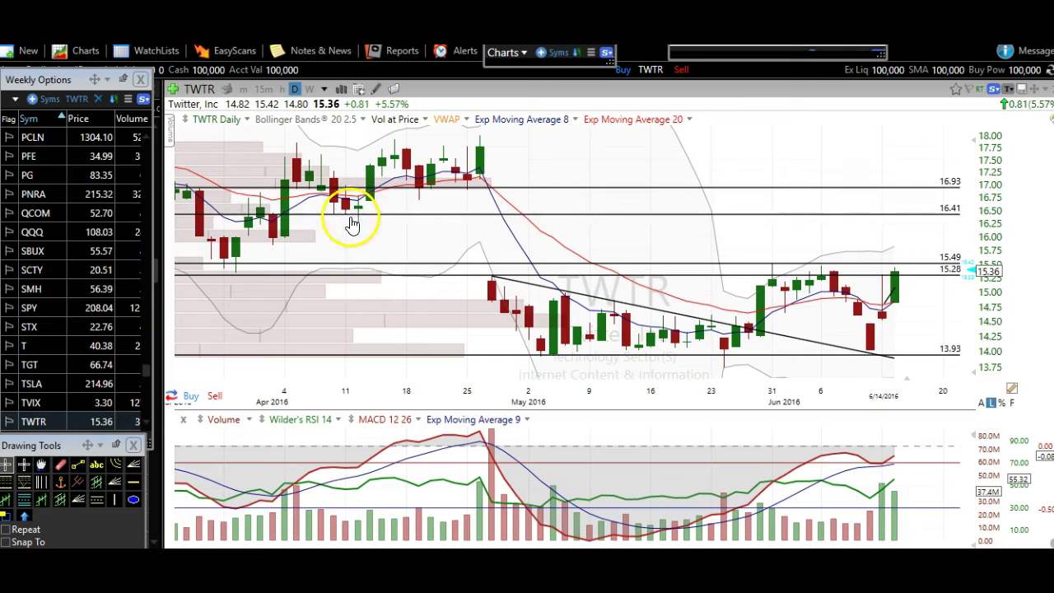
mouse_move(350, 221)
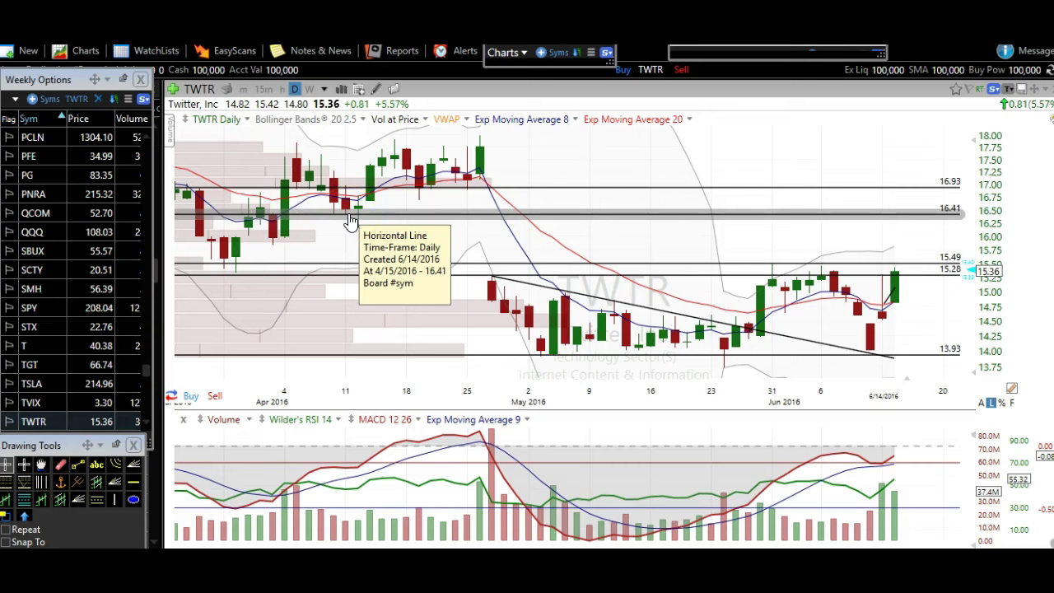
click(424, 197)
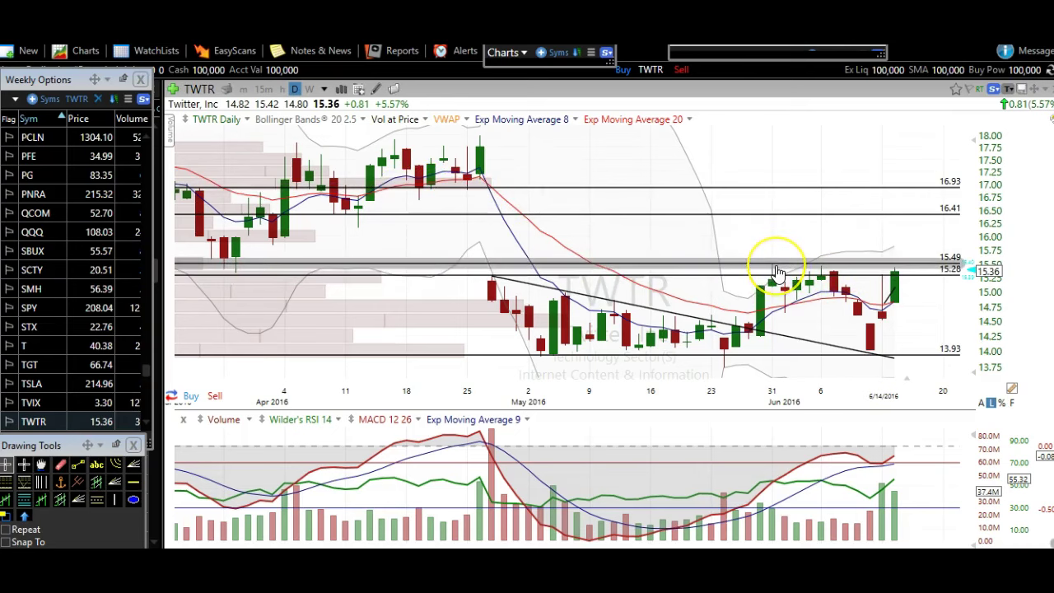
- Examine TWTR's latest June candles against the 15.49 resistance level and the 16.41 line above it
scroll(773, 276, up, 2)
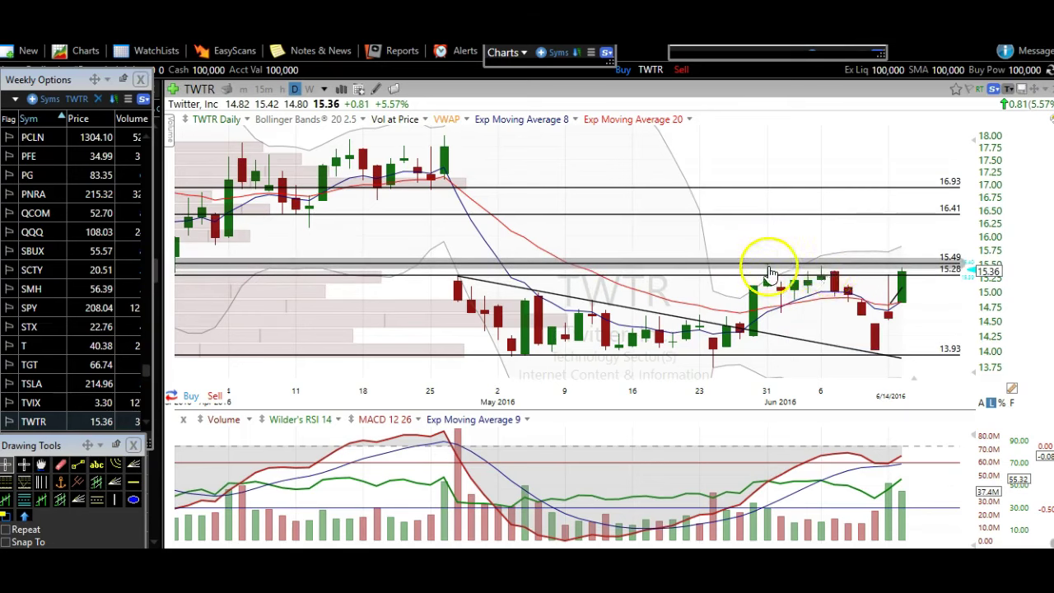
click(904, 282)
click(882, 293)
scroll(882, 293, up, 2)
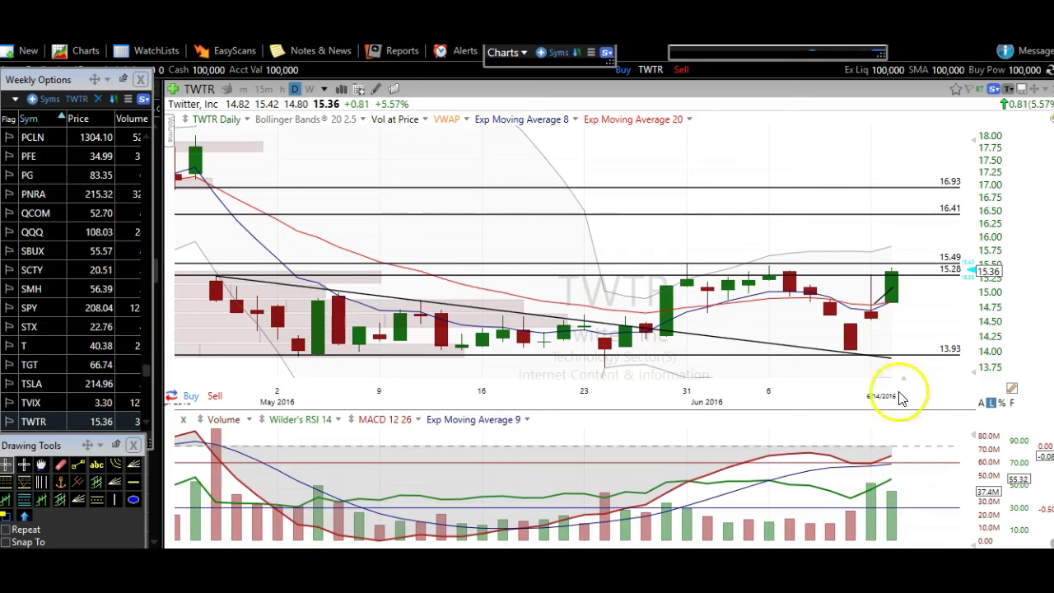
scroll(867, 379, down, 1)
scroll(868, 379, down, 2)
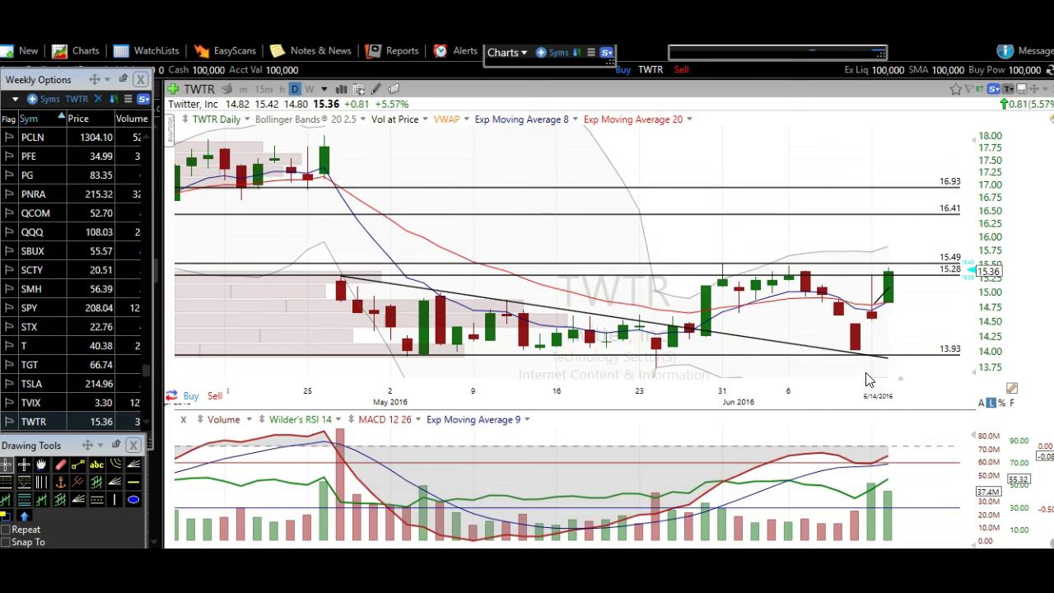
- Change the chart symbol to GPRO
text(gpro)
key(Return)
- Examine the GPRO daily chart's latest candles against the 9.70 level, the 6/6/16 candle data and the rising trend line from the May low
click(830, 311)
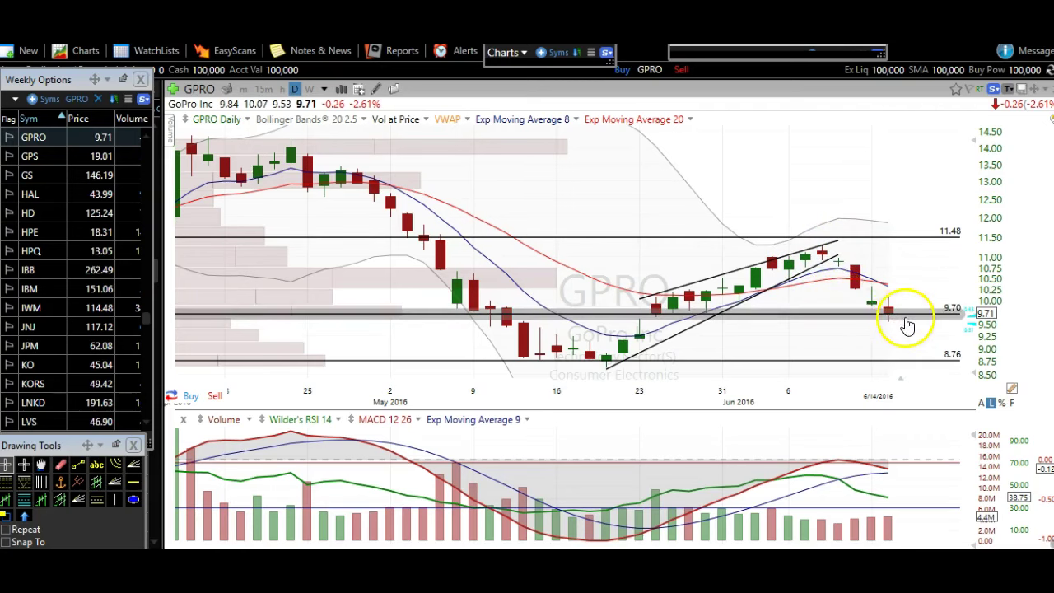
mouse_move(771, 319)
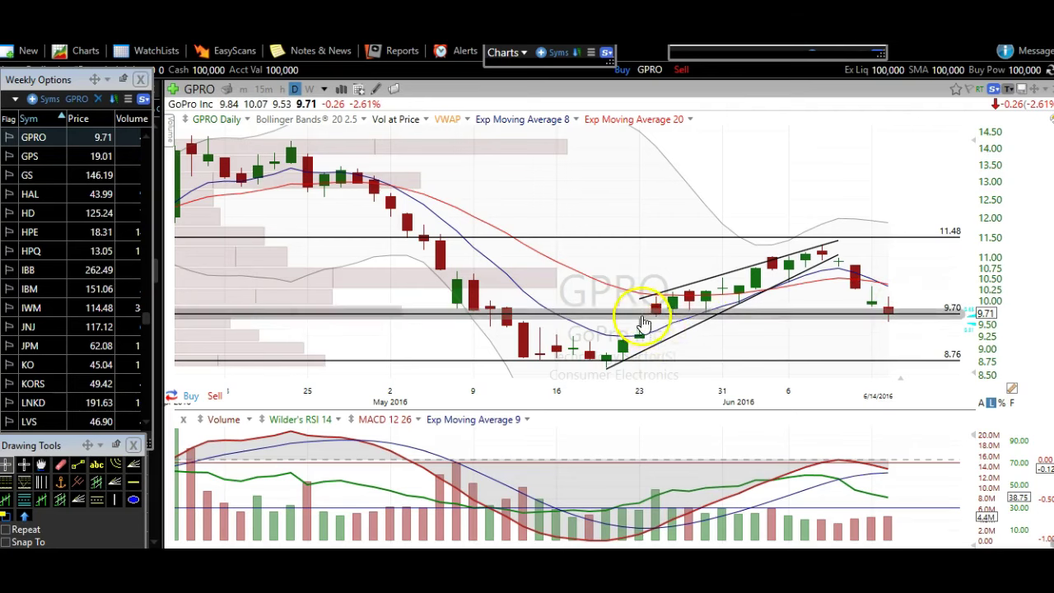
mouse_move(899, 324)
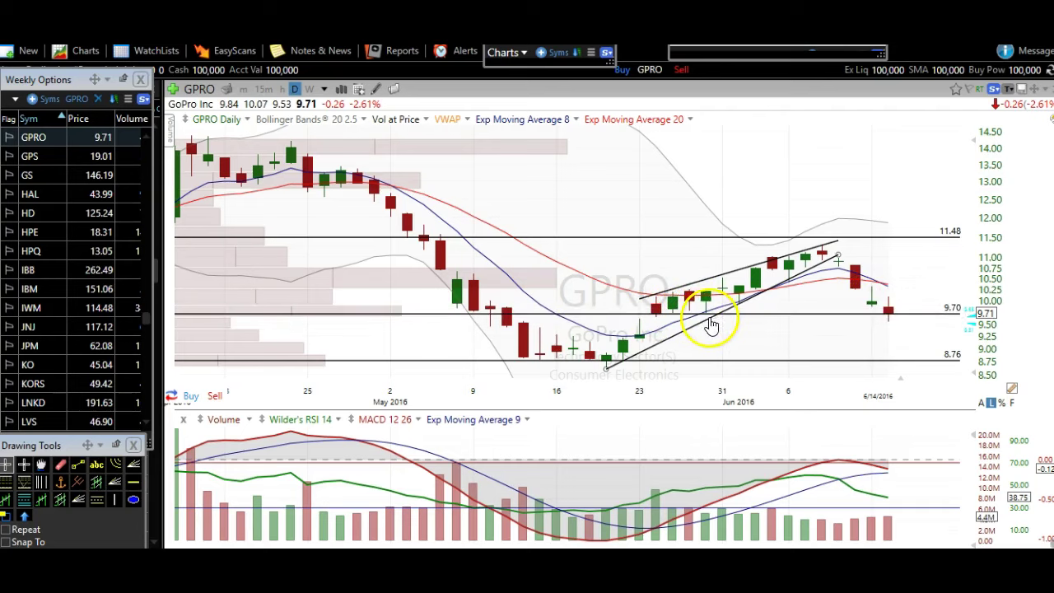
scroll(702, 316, up, 2)
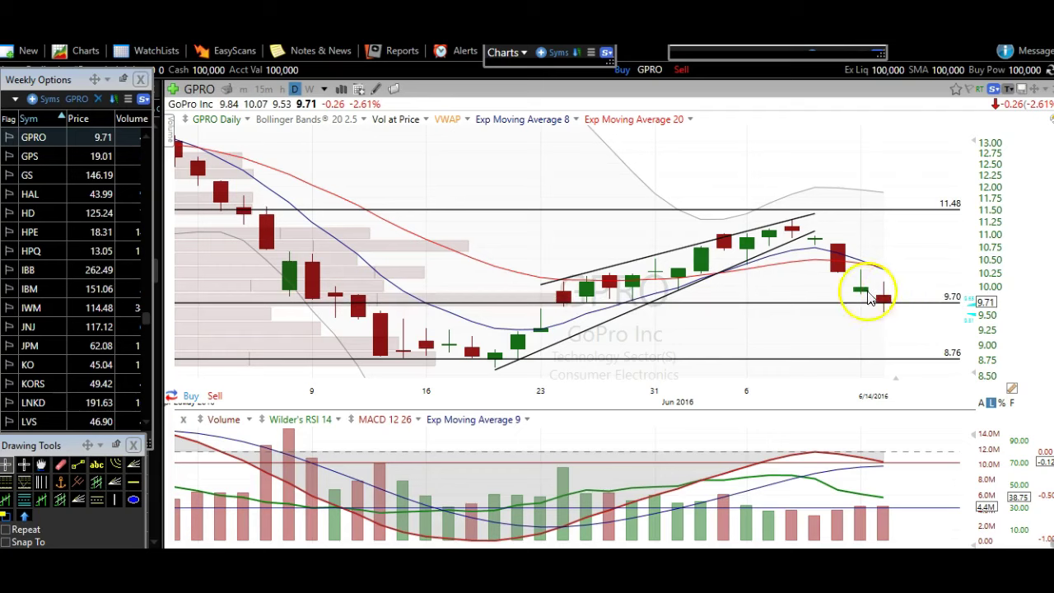
click(747, 321)
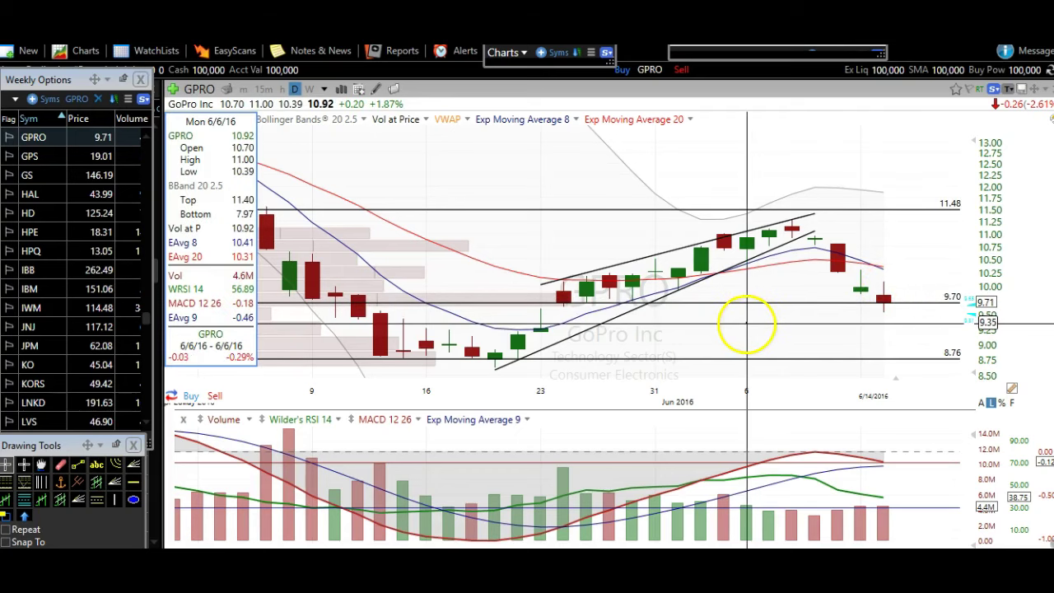
drag(745, 324, 745, 326)
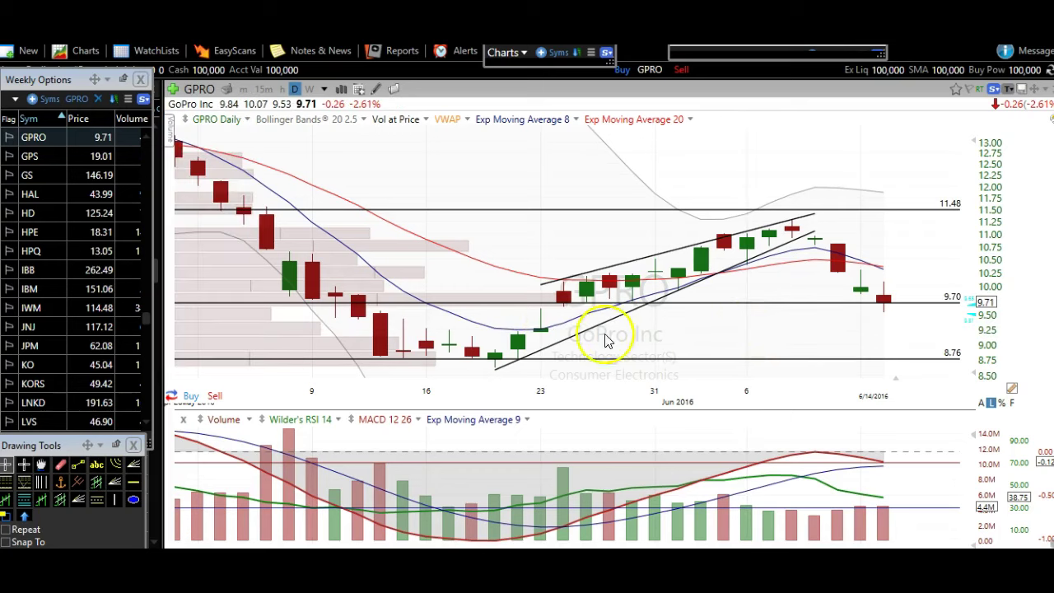
drag(541, 336, 542, 336)
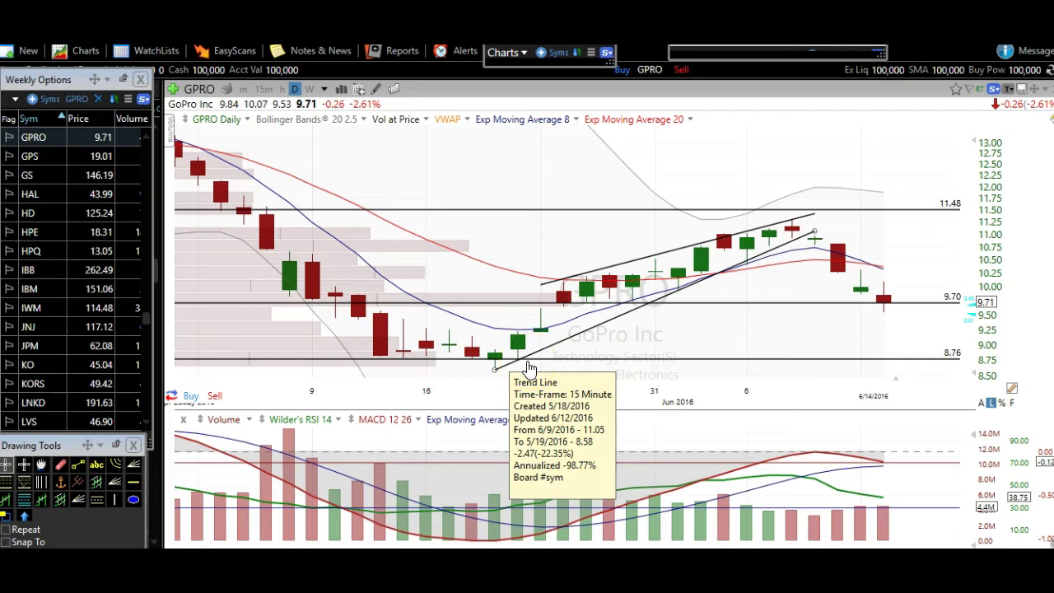
- Change the chart symbol to AMZN
text(AMZN)
key(Return)
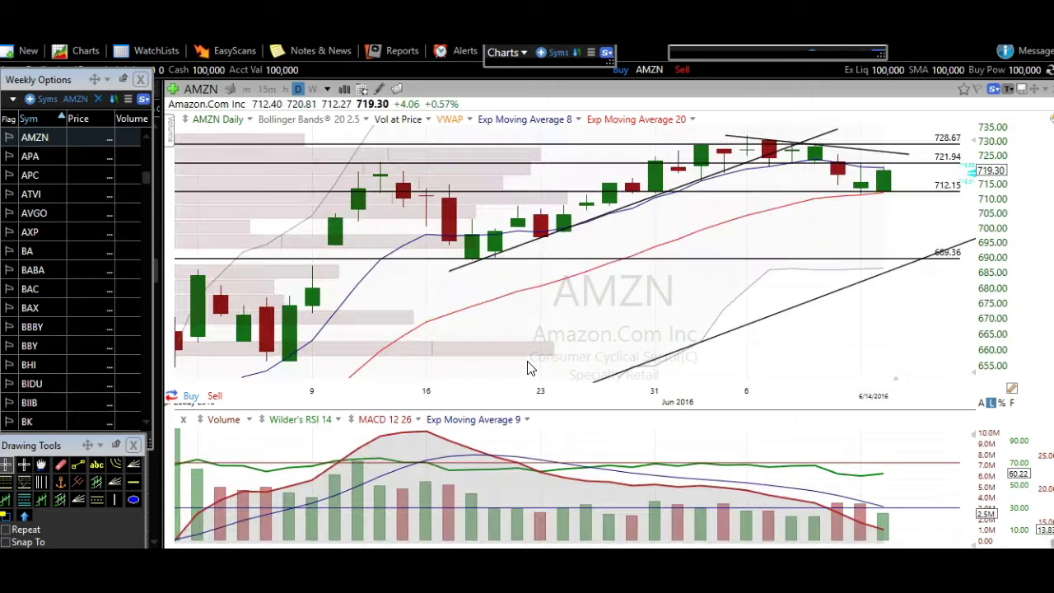
- Examine the AMZN daily chart's descending trend line from early June, the 721.94 level and the rising trend line's details
scroll(576, 334, up, 3)
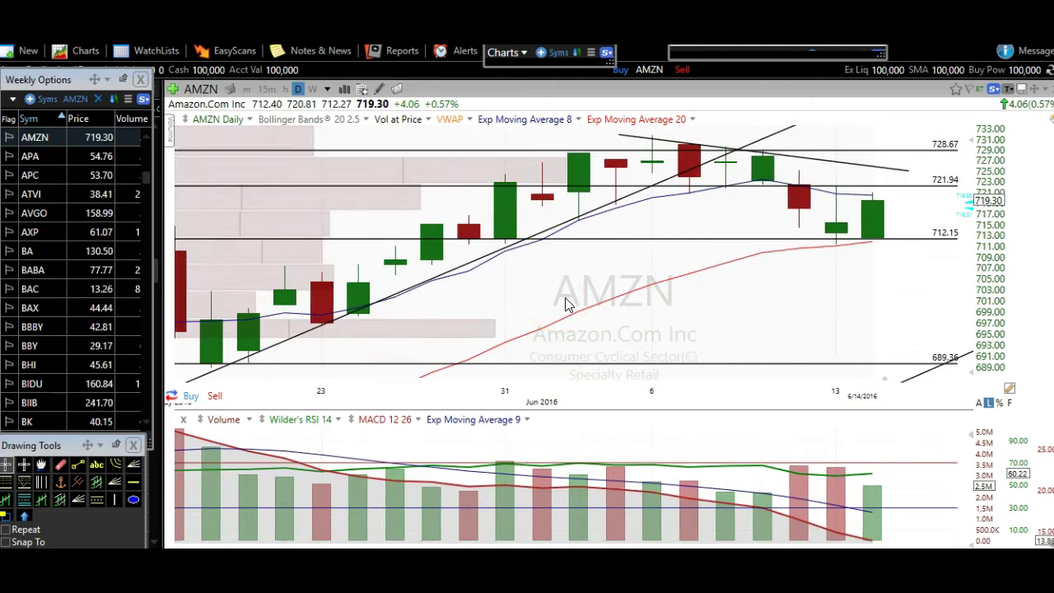
drag(566, 305, 592, 234)
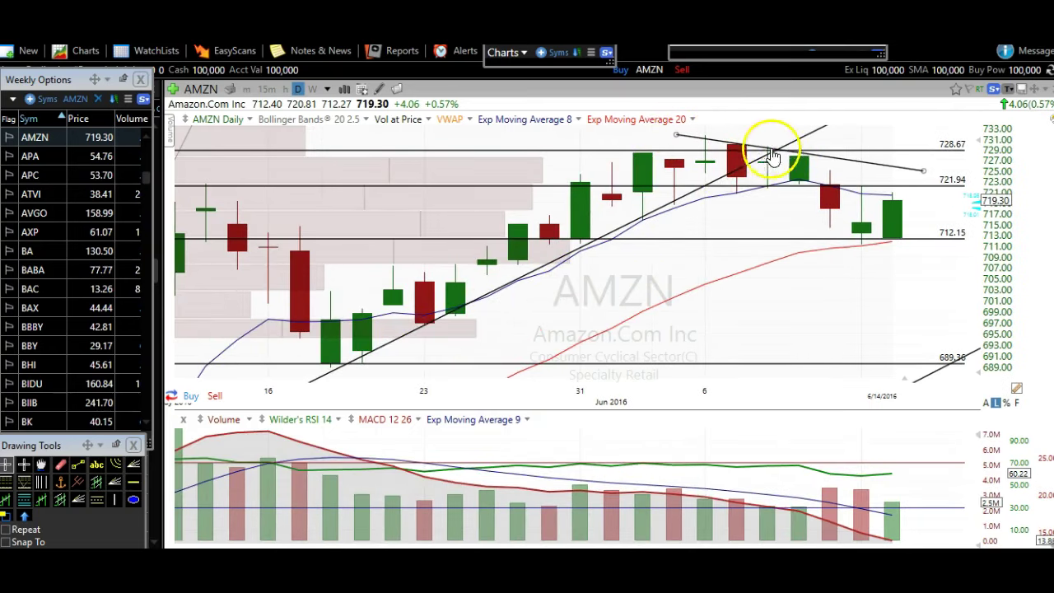
drag(916, 173, 926, 173)
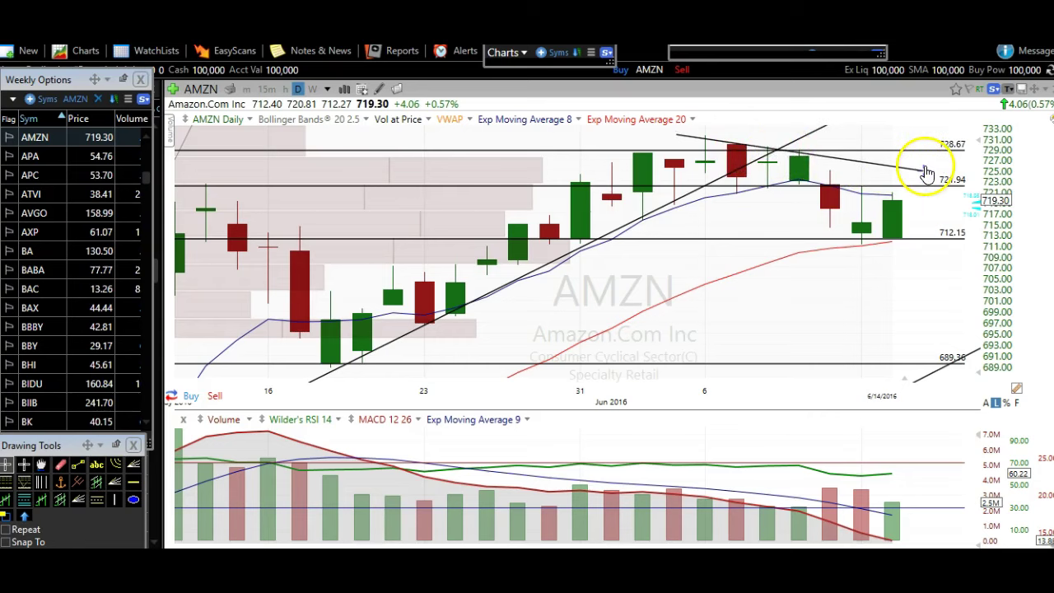
scroll(901, 211, up, 1)
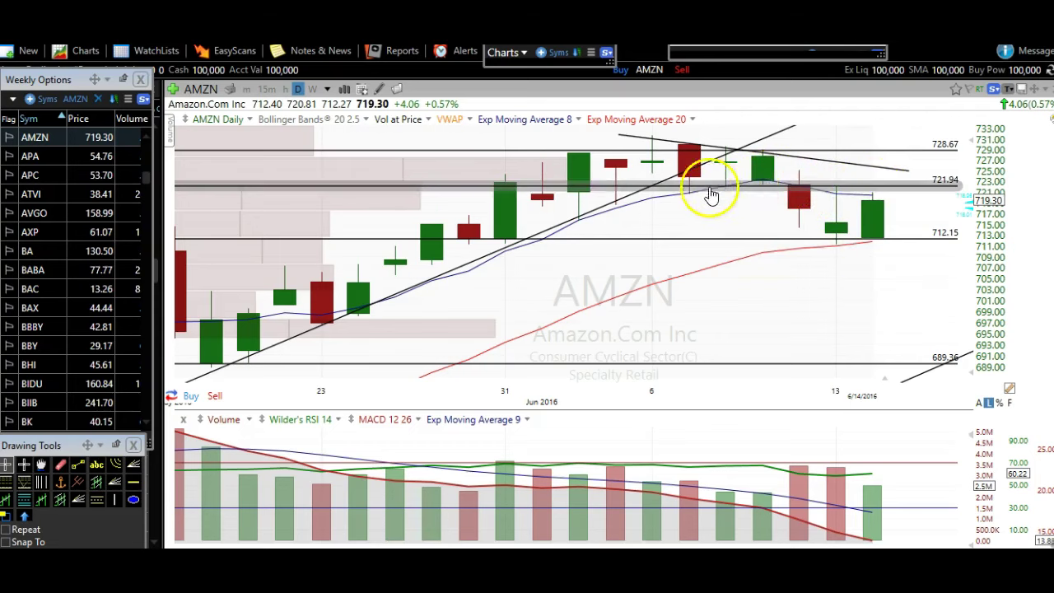
mouse_move(675, 187)
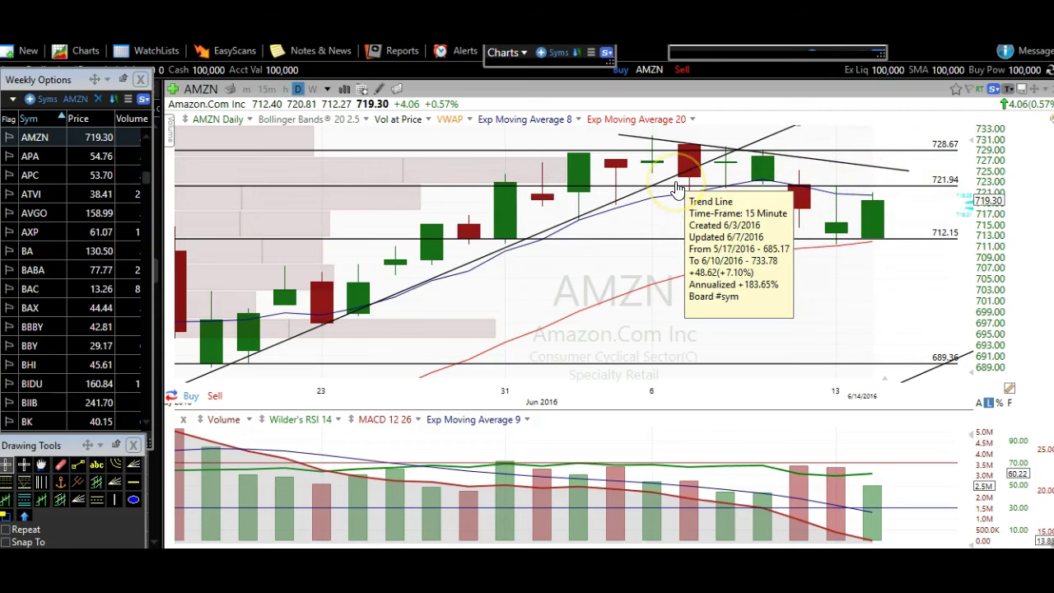
- Inspect AMZN's 6/9/16 candle data, the candles around the 721.94 level and the details of the 728.67 horizontal line
click(840, 189)
drag(839, 190, 879, 190)
click(795, 161)
click(774, 167)
drag(774, 167, 762, 159)
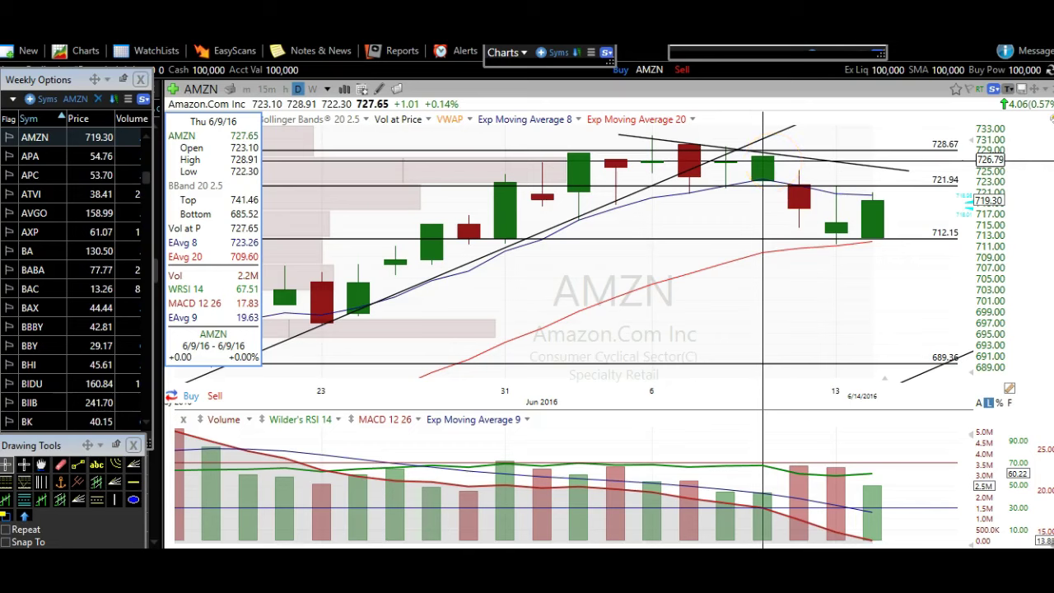
drag(762, 159, 772, 161)
click(772, 161)
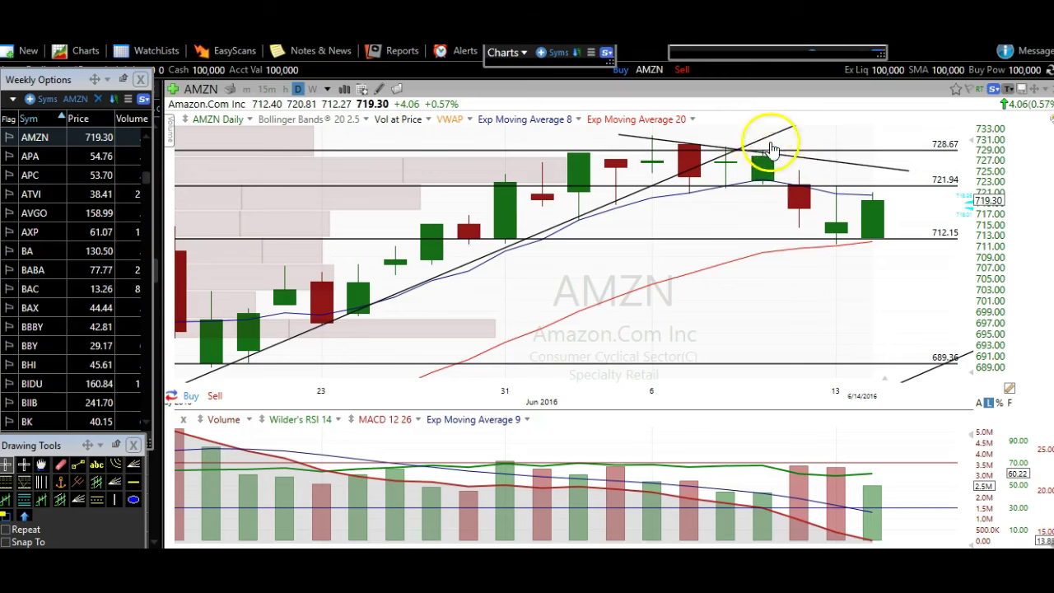
click(775, 156)
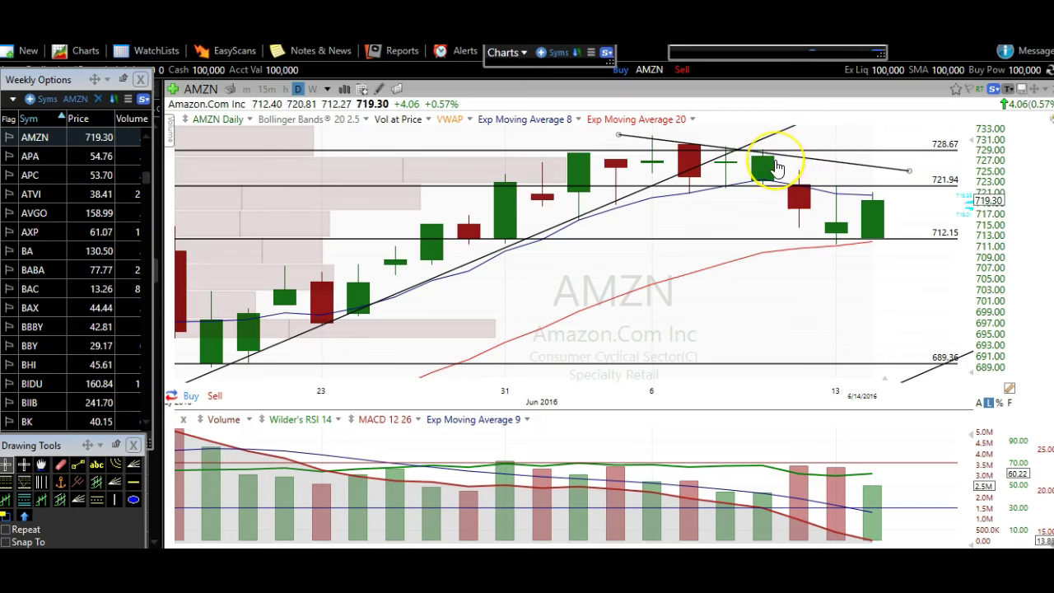
mouse_move(778, 167)
click(768, 192)
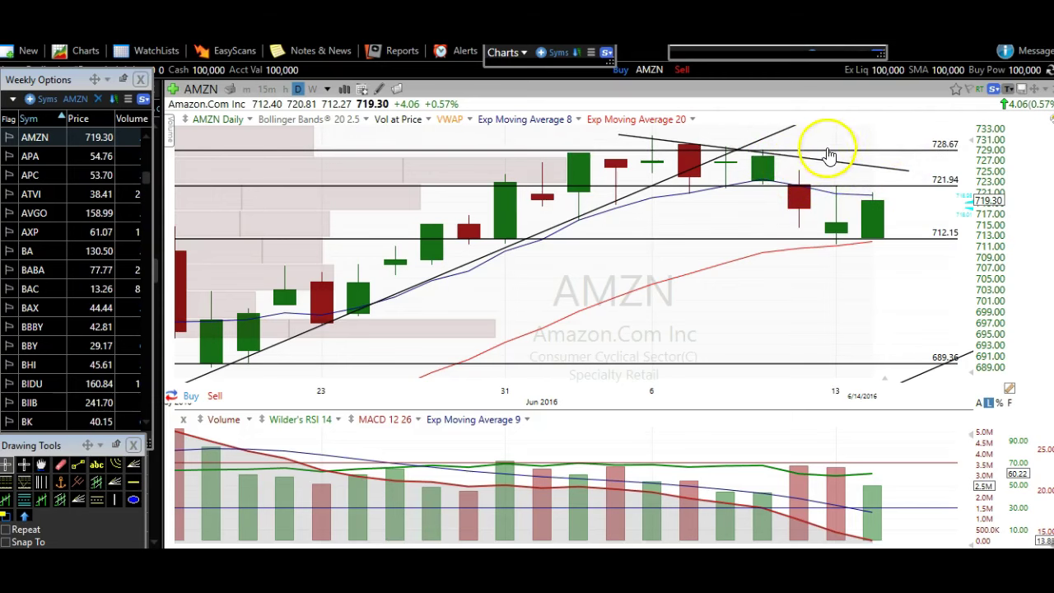
mouse_move(831, 154)
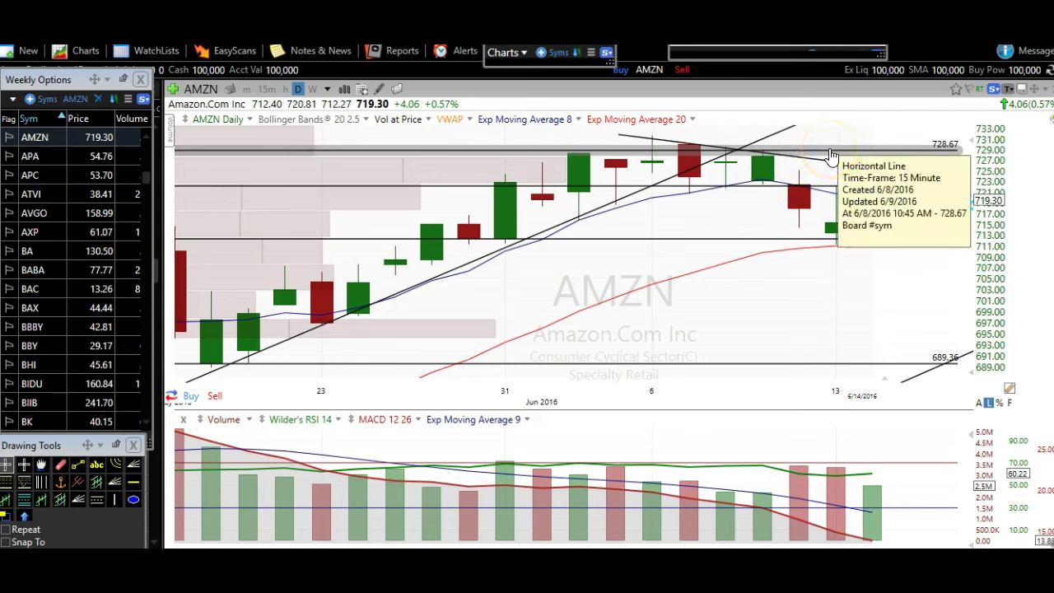
- Draw a horizontal line at about 704.33 on the AMZN daily chart, between the 712.15 and 689.36 levels
scroll(870, 216, down, 1)
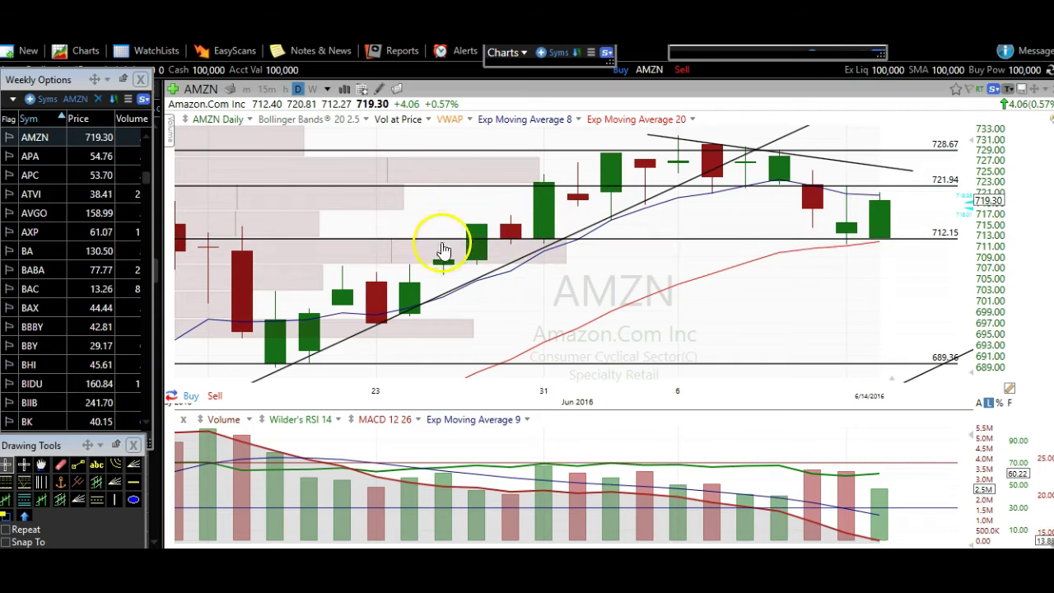
scroll(443, 249, down, 1)
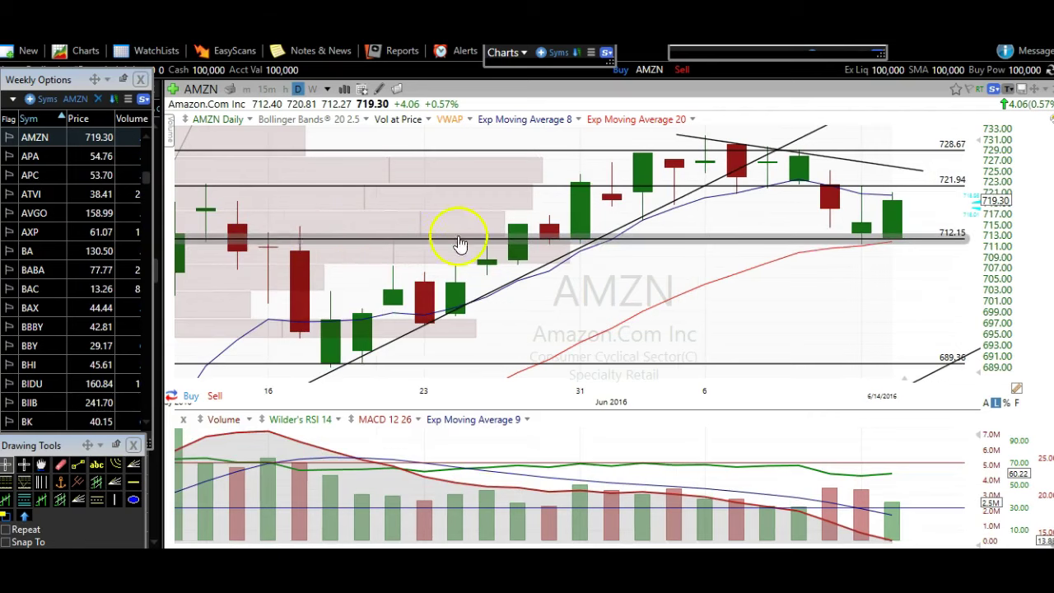
scroll(897, 255, down, 1)
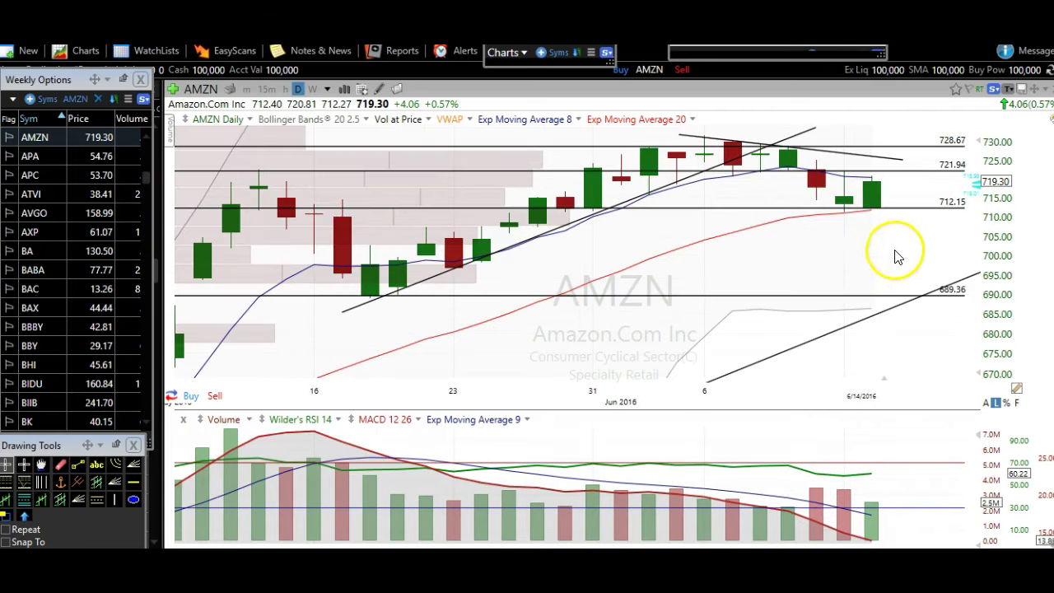
drag(635, 228, 644, 240)
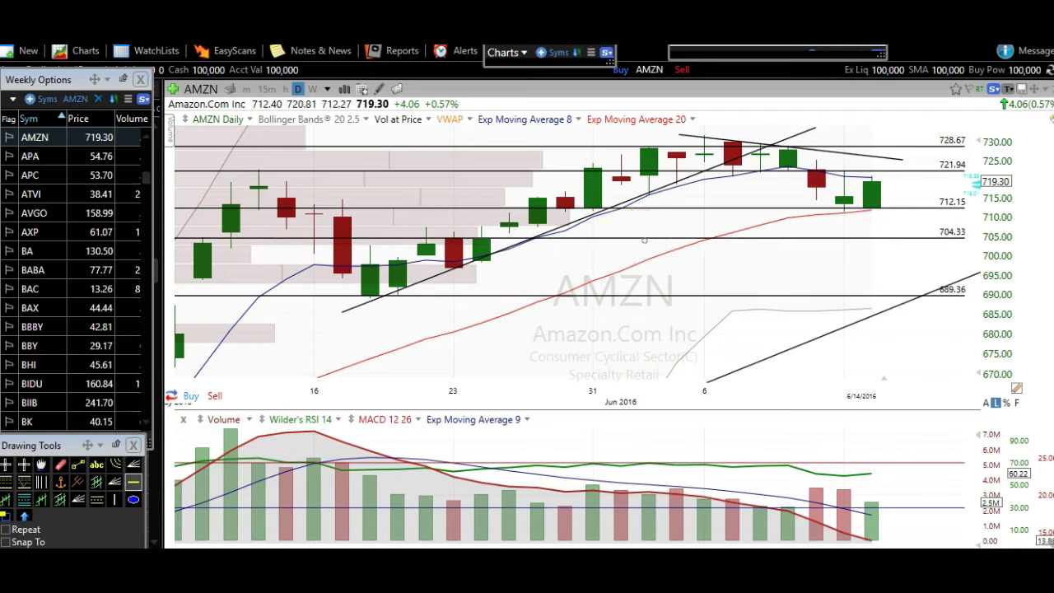
- Examine the AMZN daily chart's 704.33 and 689.36 levels, the long rising trend line from February and the 704.33 line's details
mouse_move(644, 241)
mouse_down()
mouse_move(647, 232)
mouse_move(645, 254)
mouse_up()
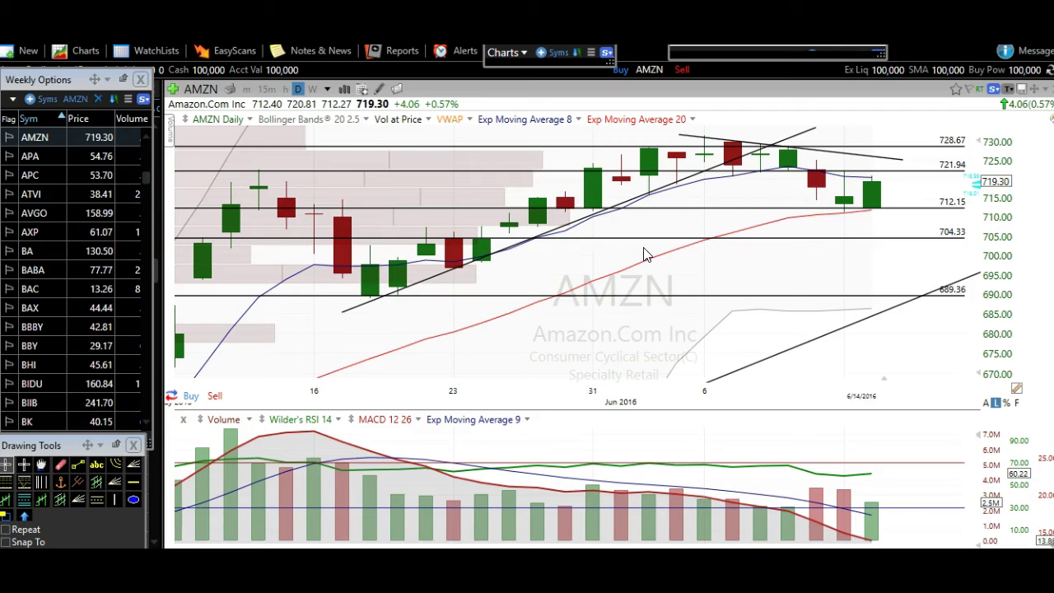
click(580, 202)
scroll(581, 204, down, 3)
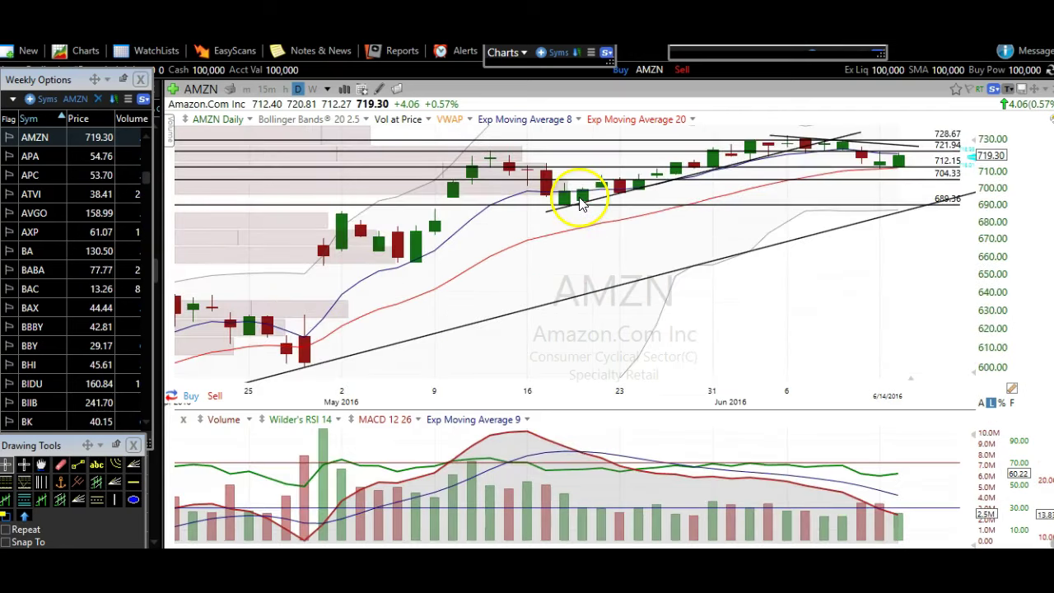
scroll(610, 219, up, 3)
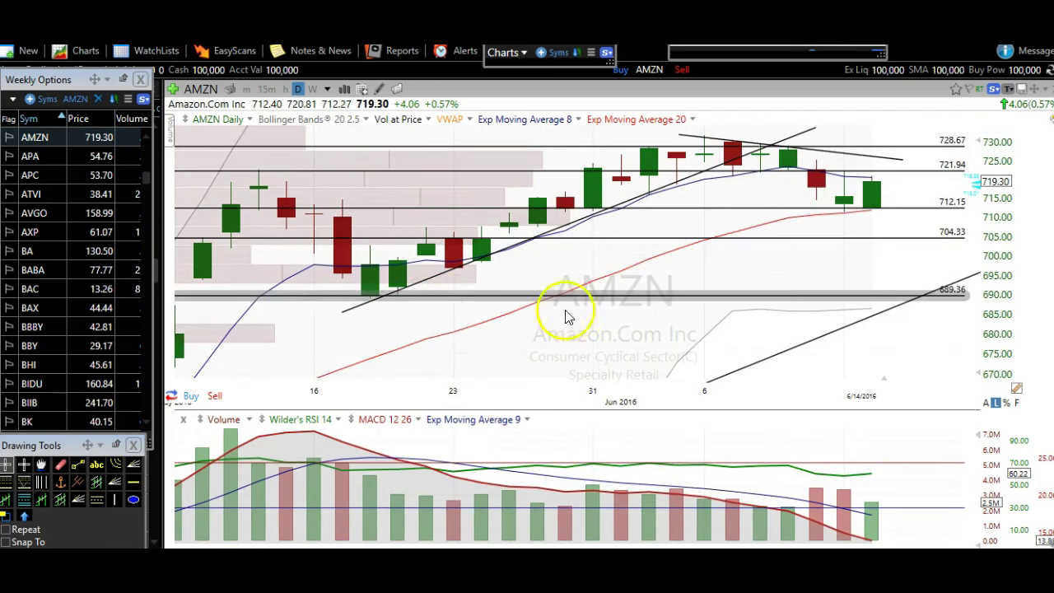
scroll(619, 265, down, 3)
scroll(619, 265, down, 4)
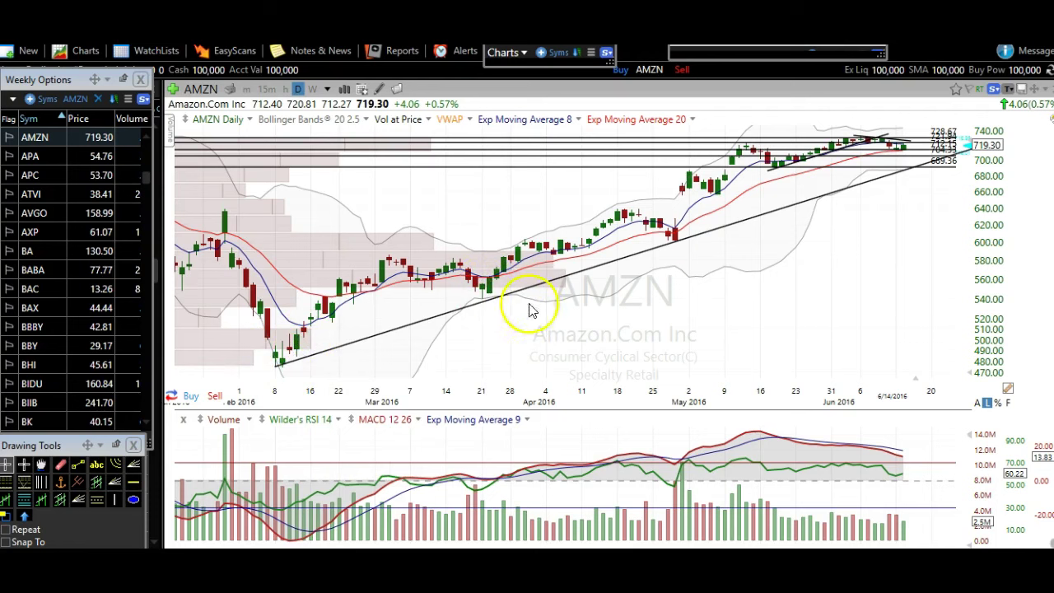
scroll(691, 257, up, 2)
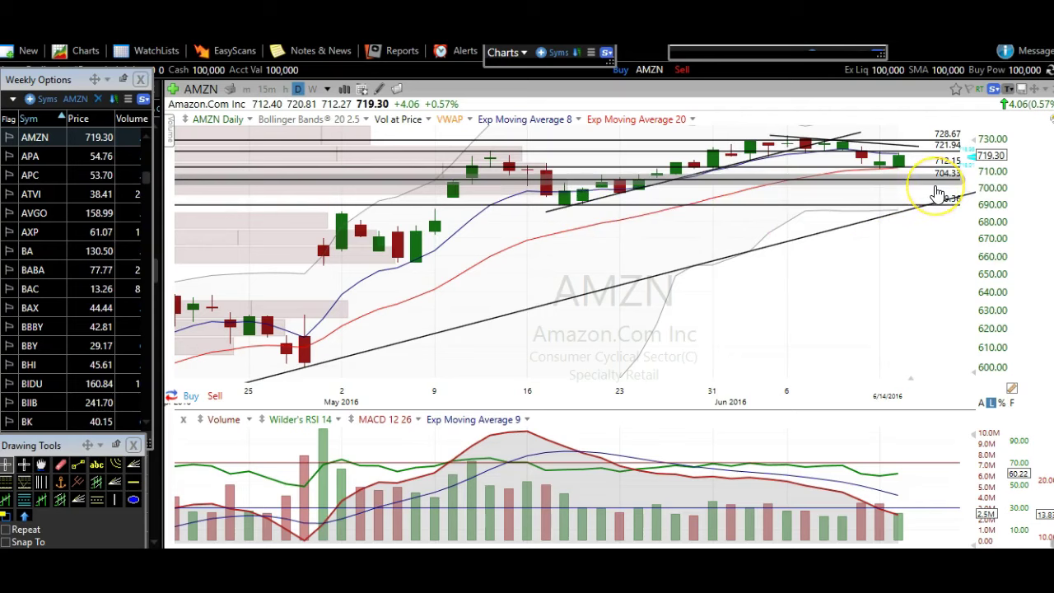
mouse_move(937, 193)
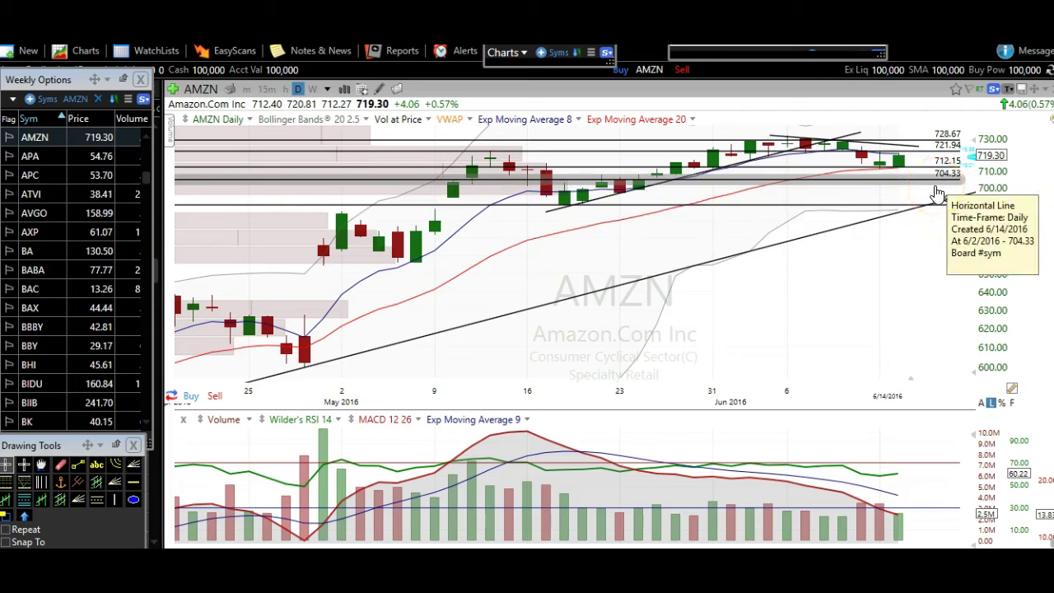
- Change the chart symbol to GILD
text(gild)
key(Return)
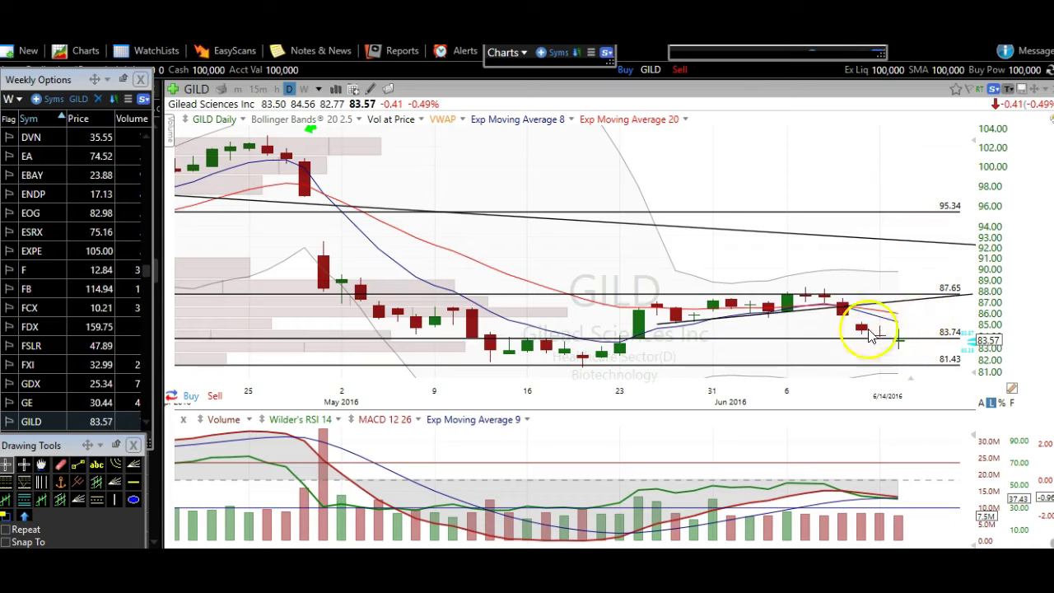
- Examine the GILD daily chart's 83.74 and 81.43 levels, the May lows and the long descending trend line with its False Breakout note
scroll(840, 309, up, 3)
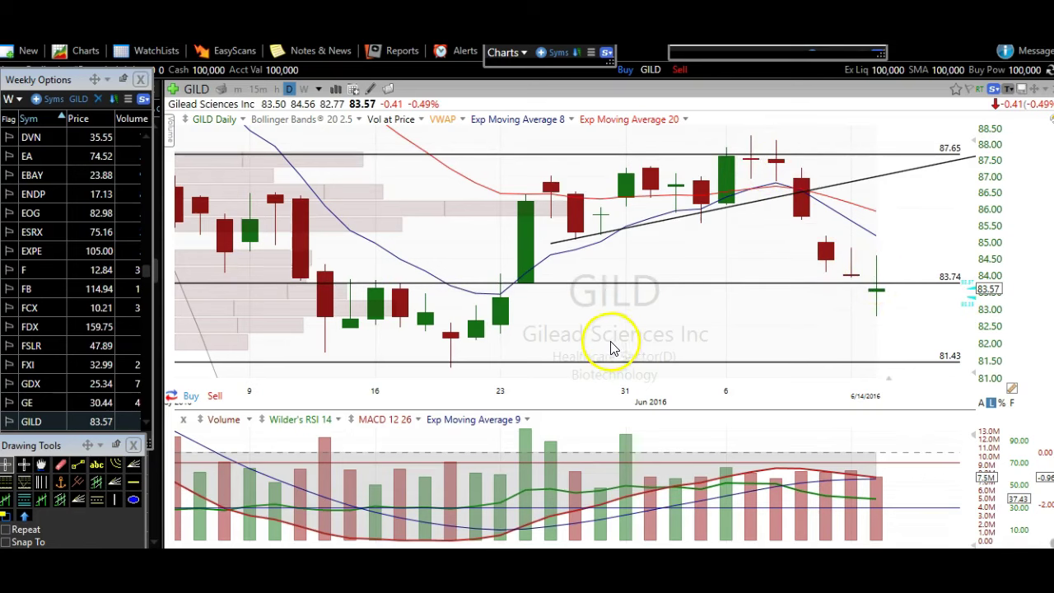
scroll(612, 348, down, 3)
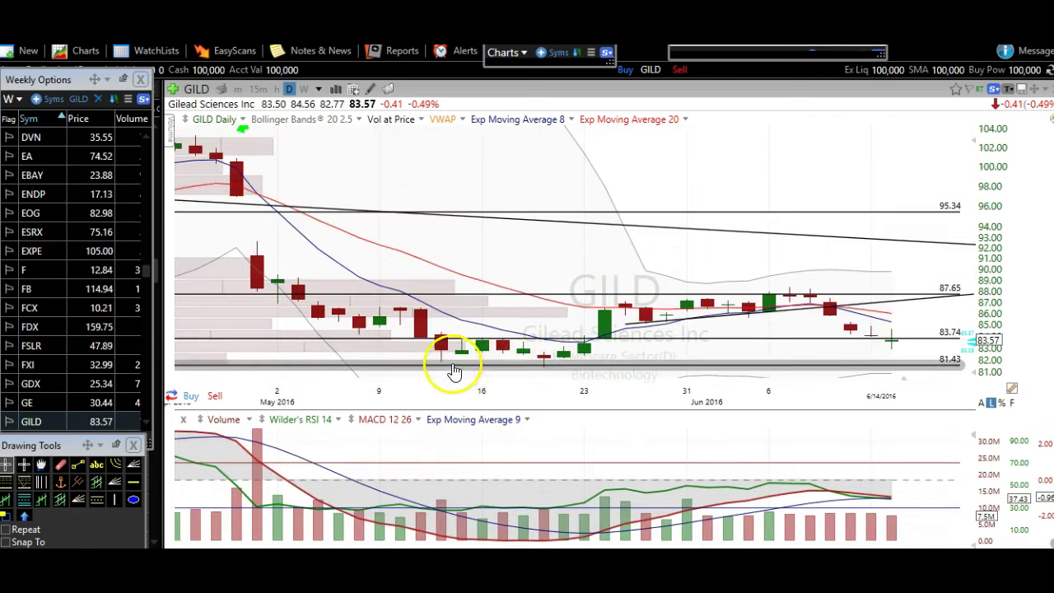
mouse_move(565, 374)
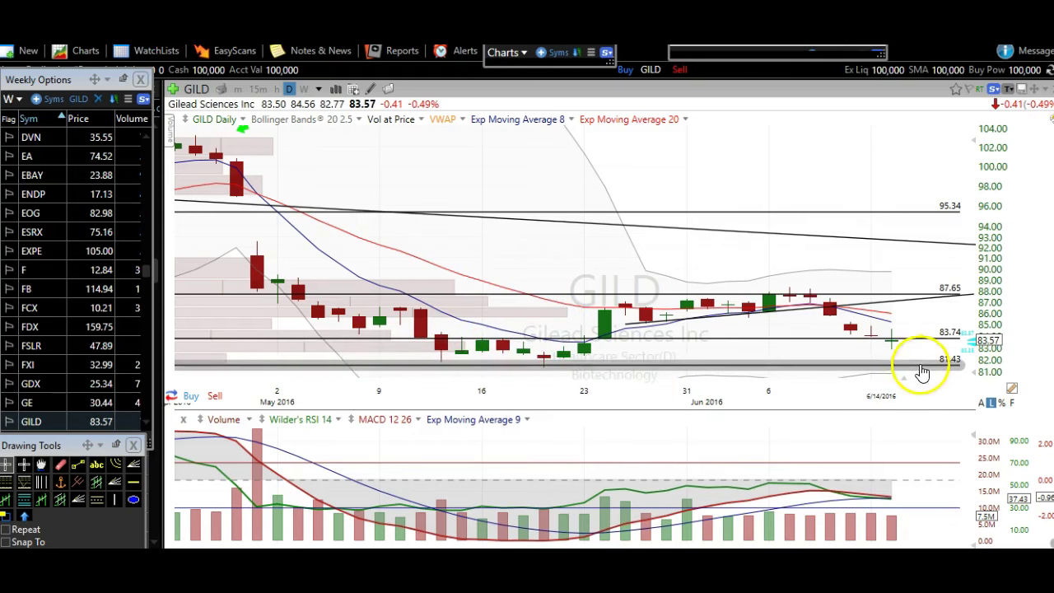
scroll(870, 365, down, 4)
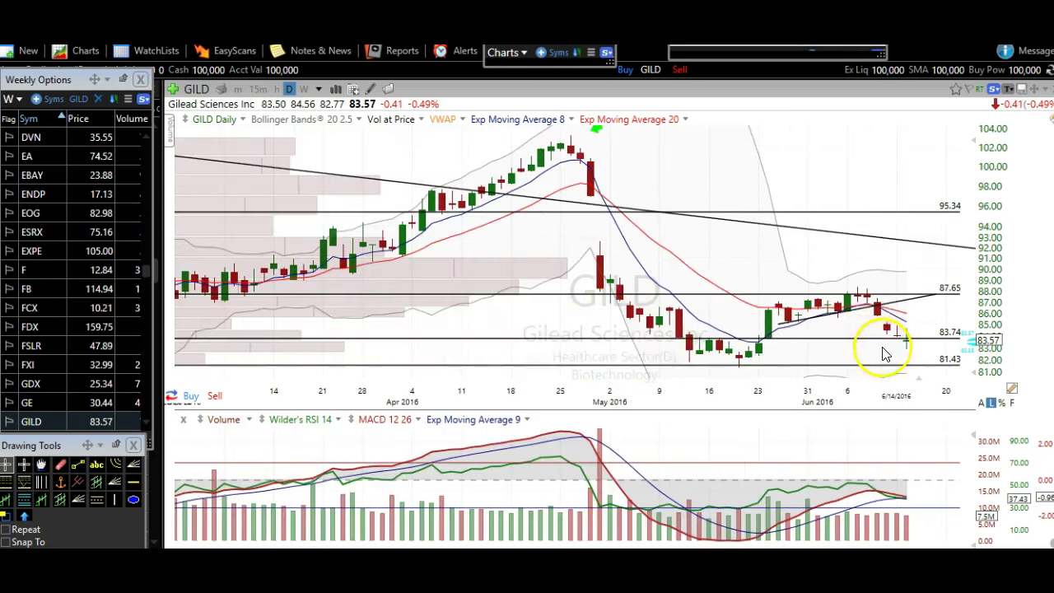
scroll(868, 356, down, 5)
scroll(885, 355, down, 2)
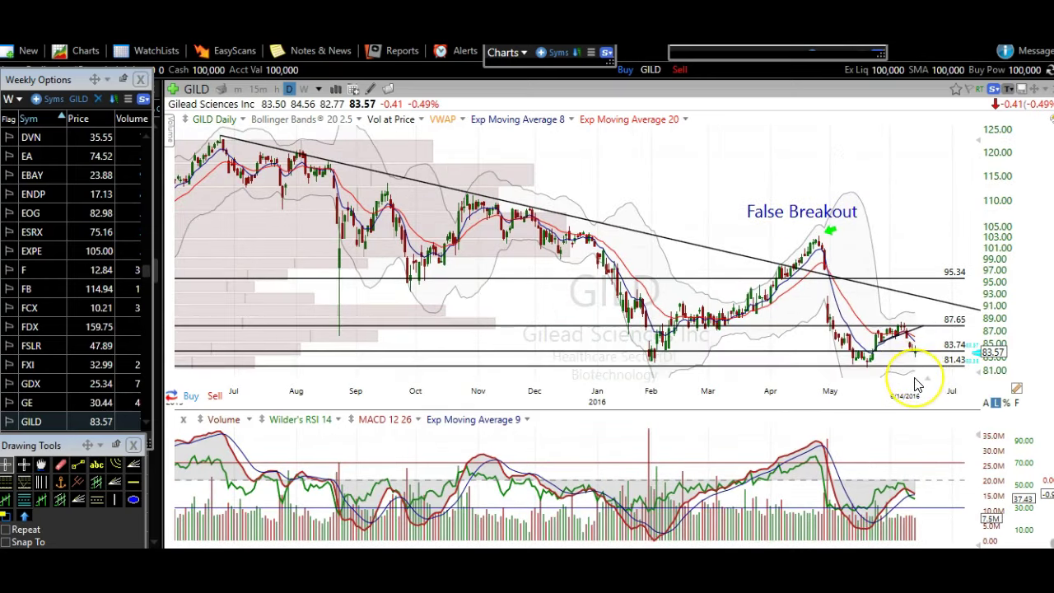
scroll(917, 383, up, 1)
scroll(917, 384, up, 5)
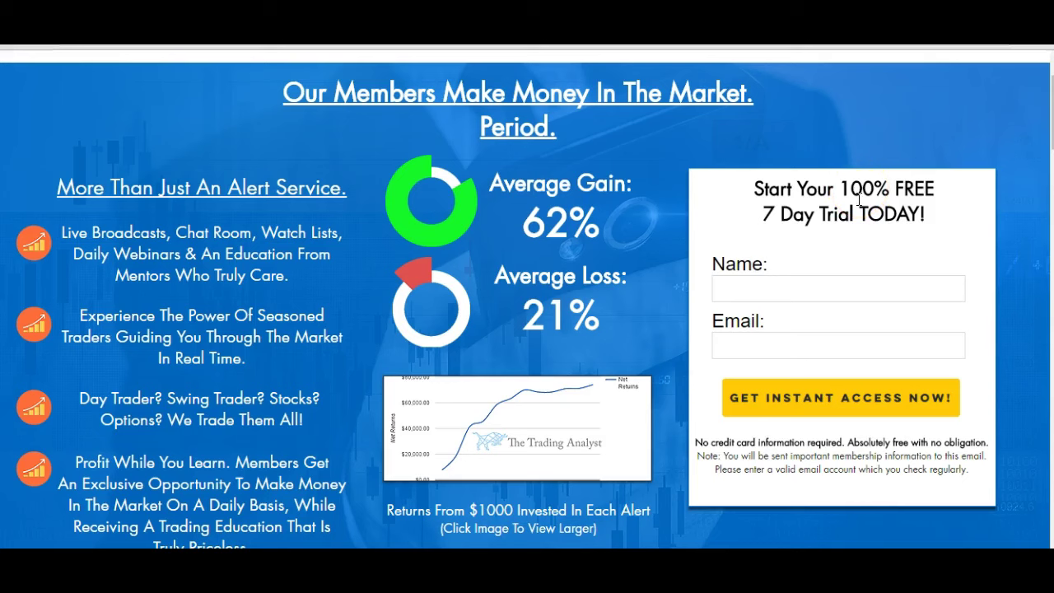
click(745, 284)
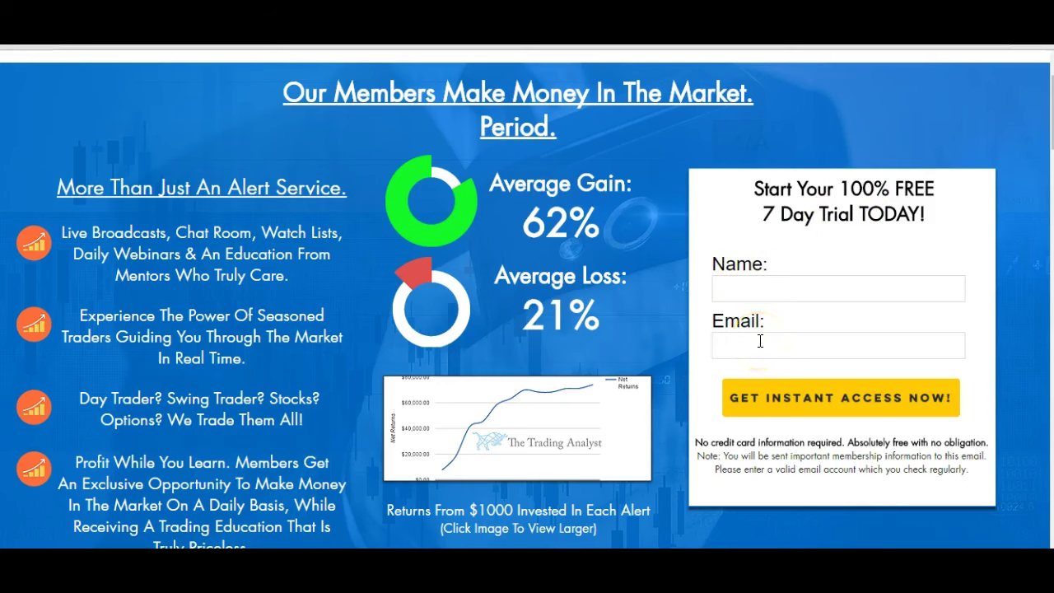